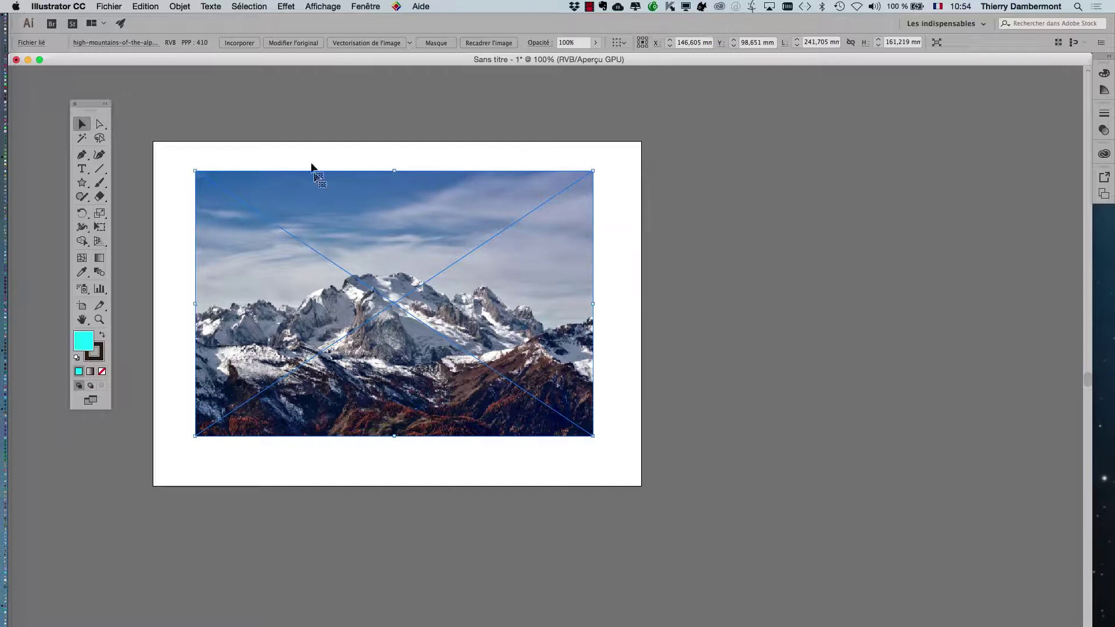
- Select the placed mountain photo and show the Image Trace (Vectorisation de l'image) settings
click(310, 164)
click(315, 191)
click(364, 7)
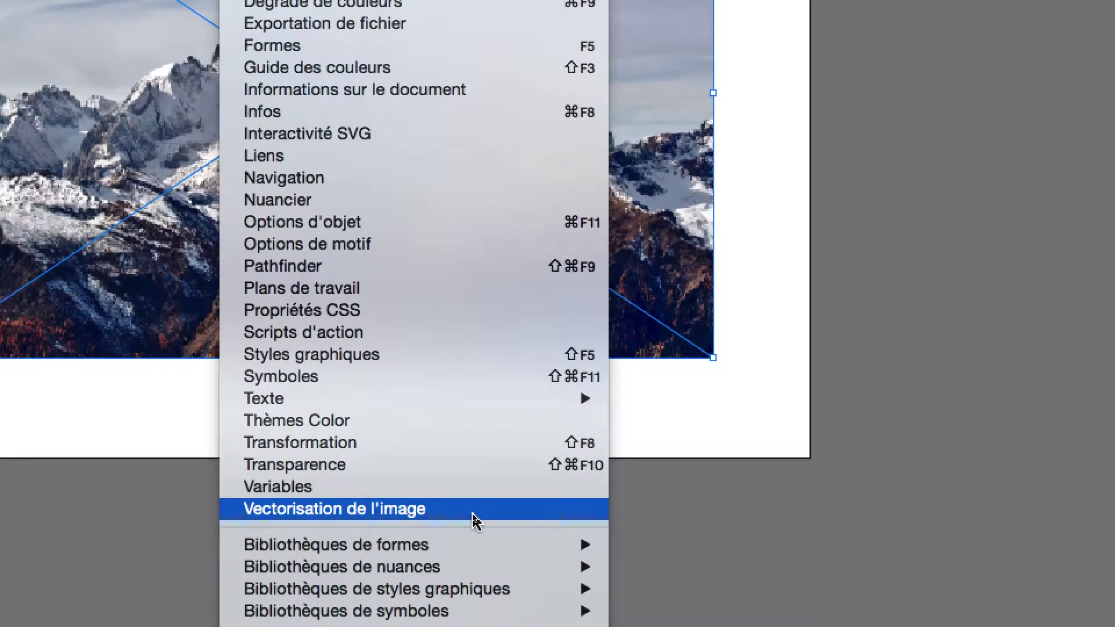
click(473, 513)
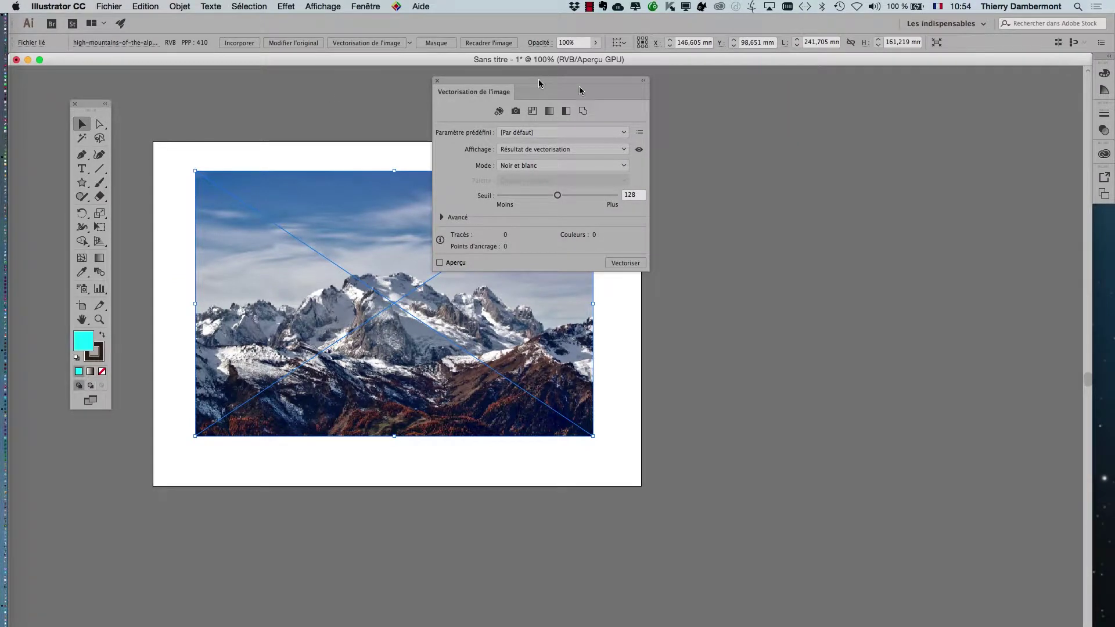
- Switch to full-screen mode with the menu bar and place the Image Trace panel beside the artboard
drag(538, 82, 792, 117)
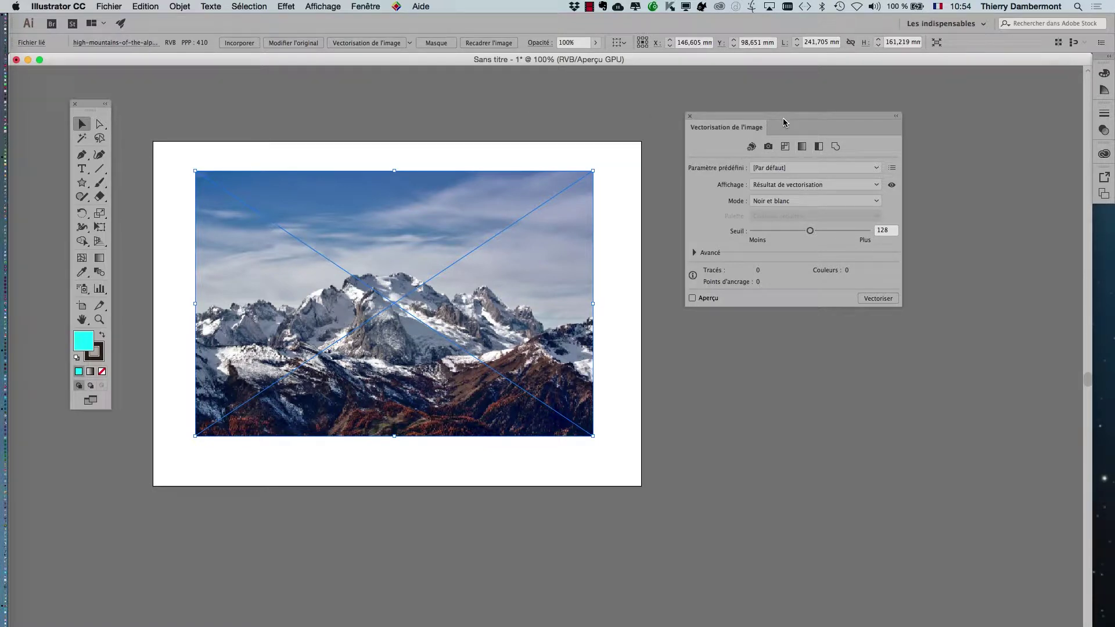
key(f)
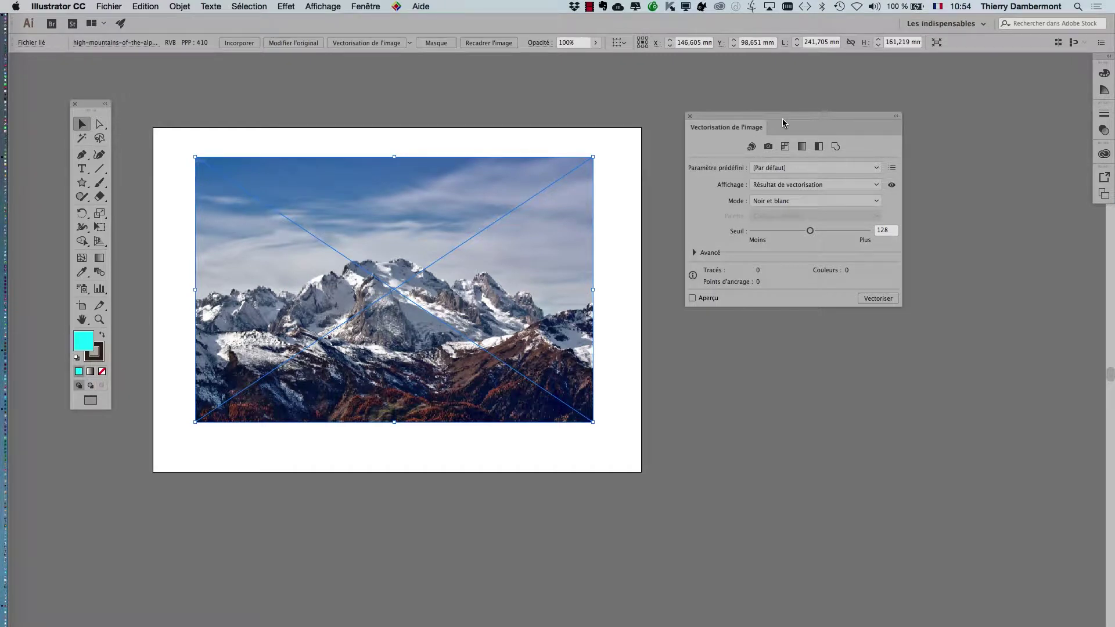
drag(763, 122, 846, 171)
drag(490, 305, 503, 329)
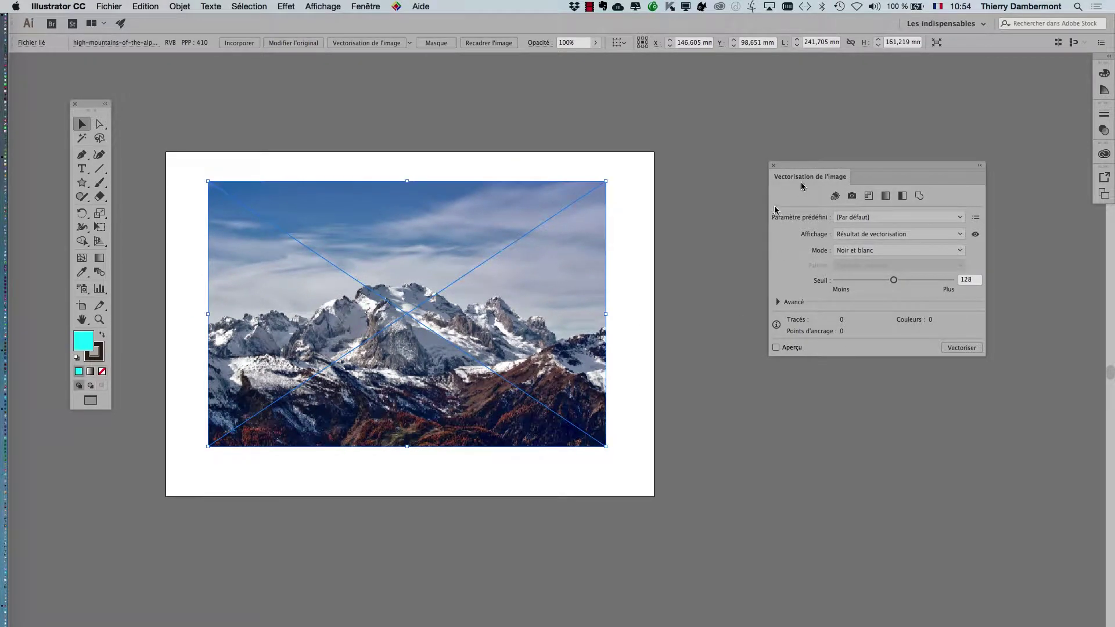
drag(799, 169, 762, 150)
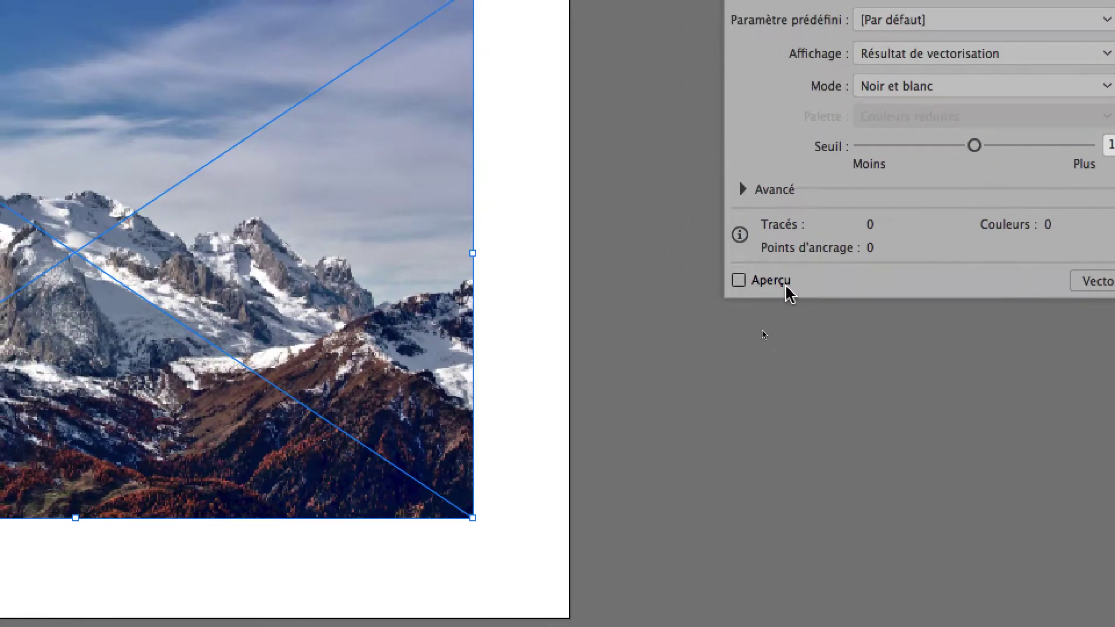
- Preview the photo's trace with the default black-and-white preset, accepting to continue despite the large image size
click(749, 256)
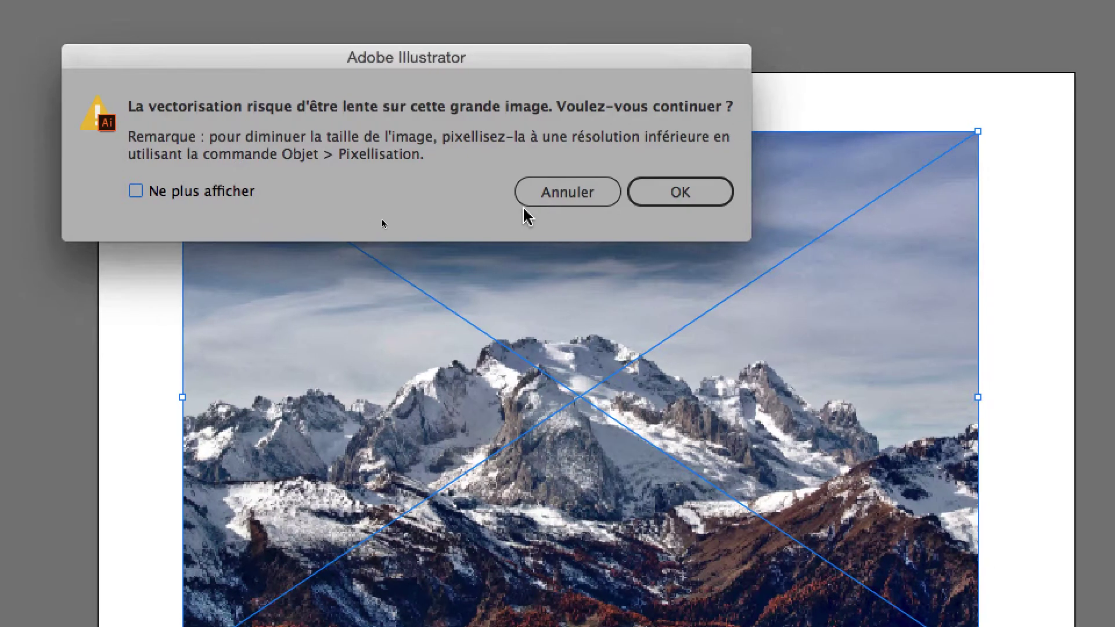
click(684, 196)
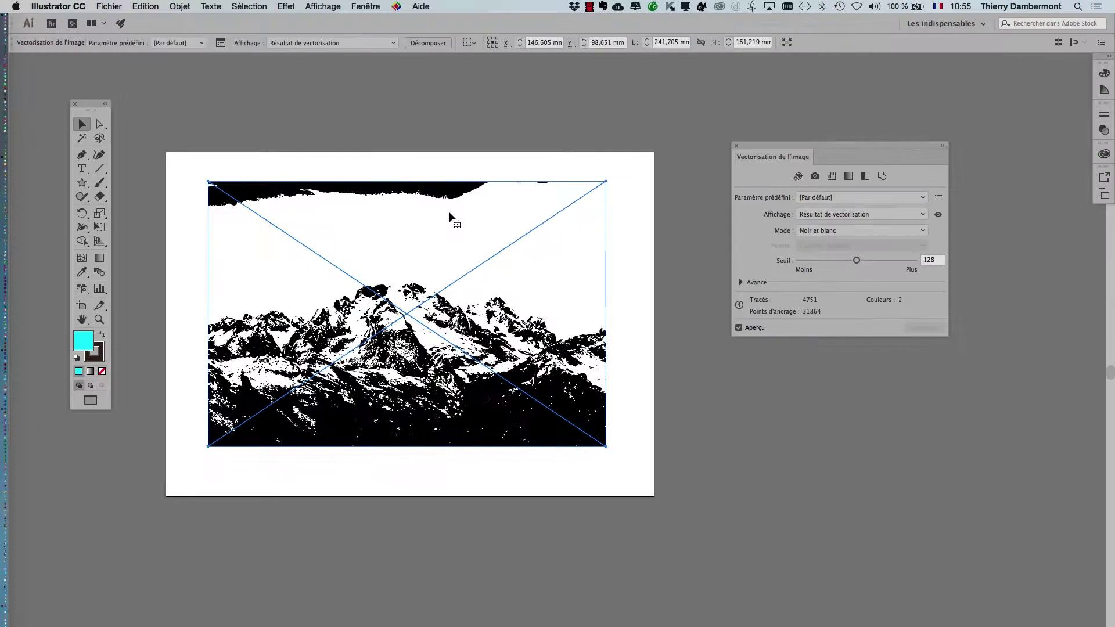
- Switch to Finder and show the JOUR 3 IVE folder in a new window
key(super+Tab)
key(super+Tab)
key(super+Tab)
key(super+Tab)
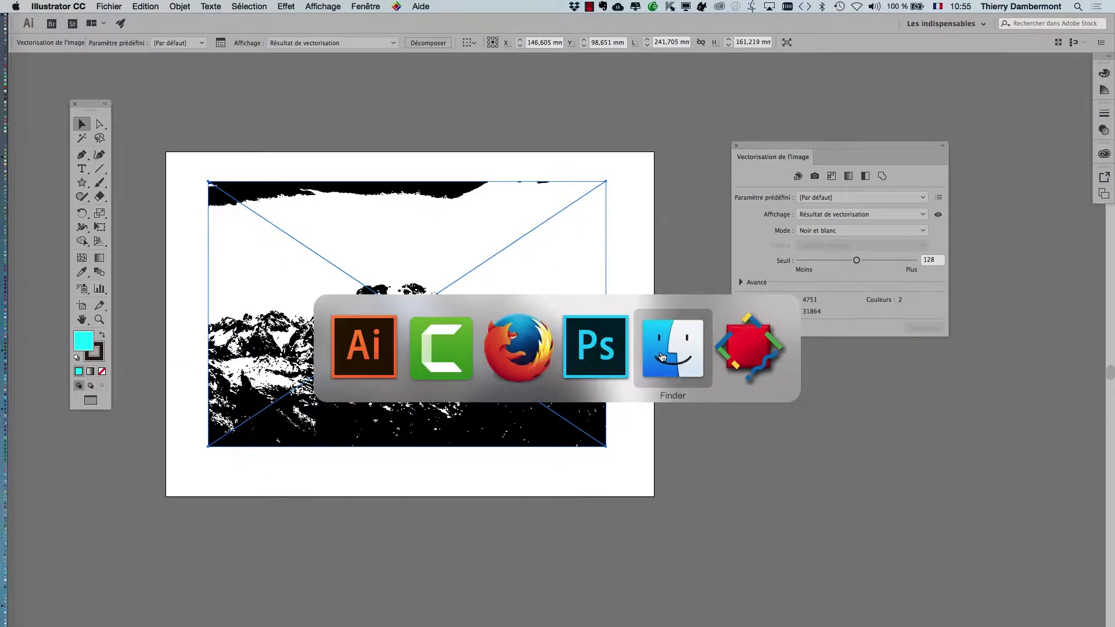
click(80, 7)
click(93, 20)
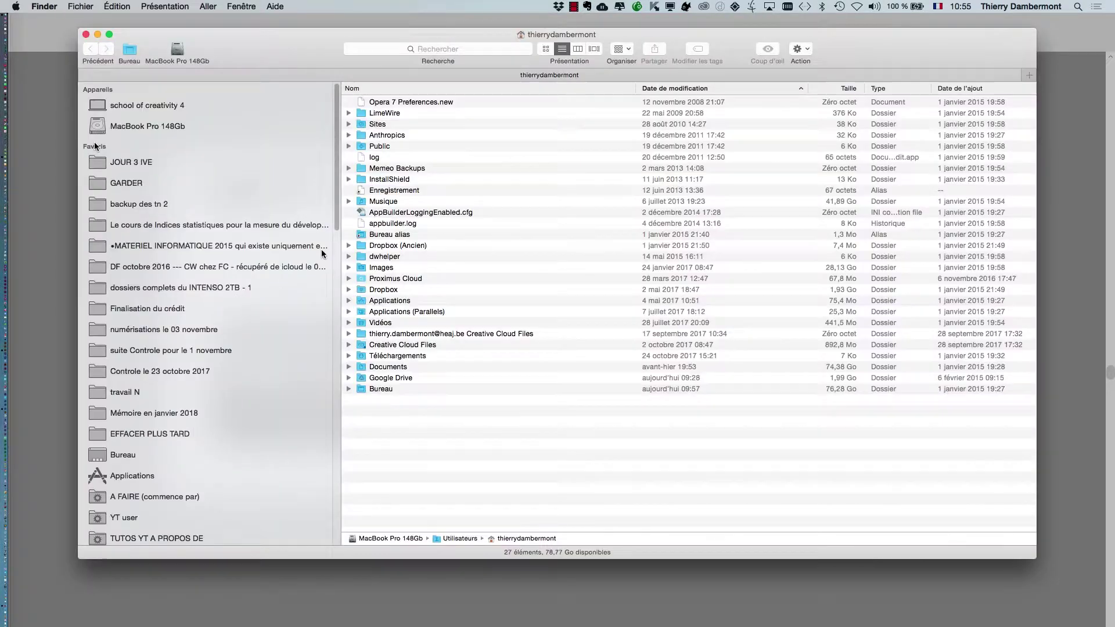
click(245, 163)
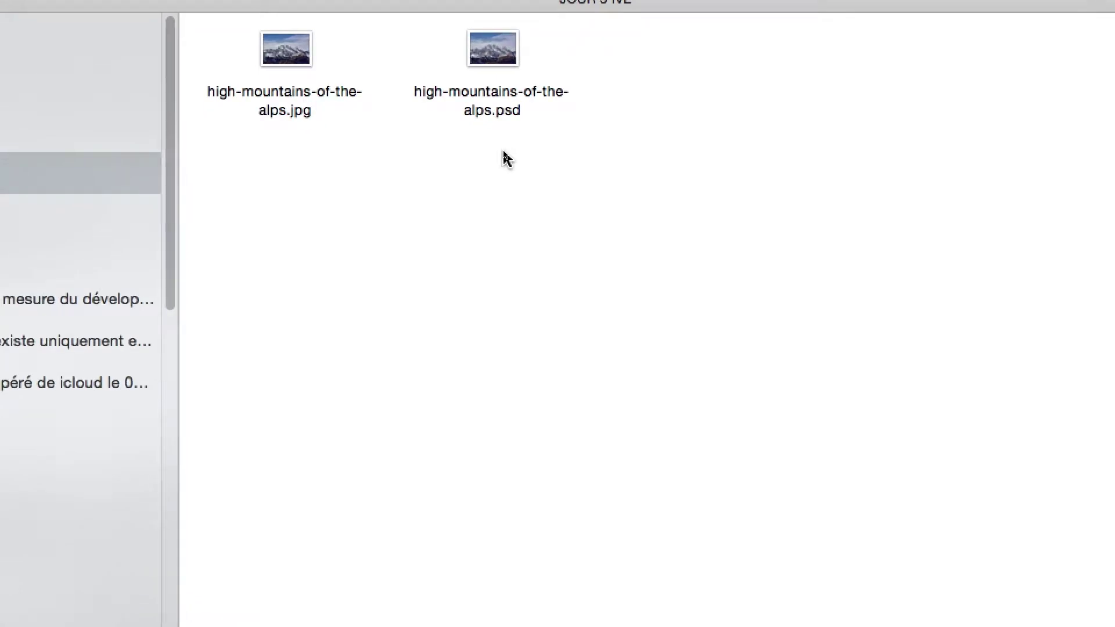
- Examine the file information of high-mountains-of-the-alps.psd, including its pixel dimensions, and close it
click(493, 57)
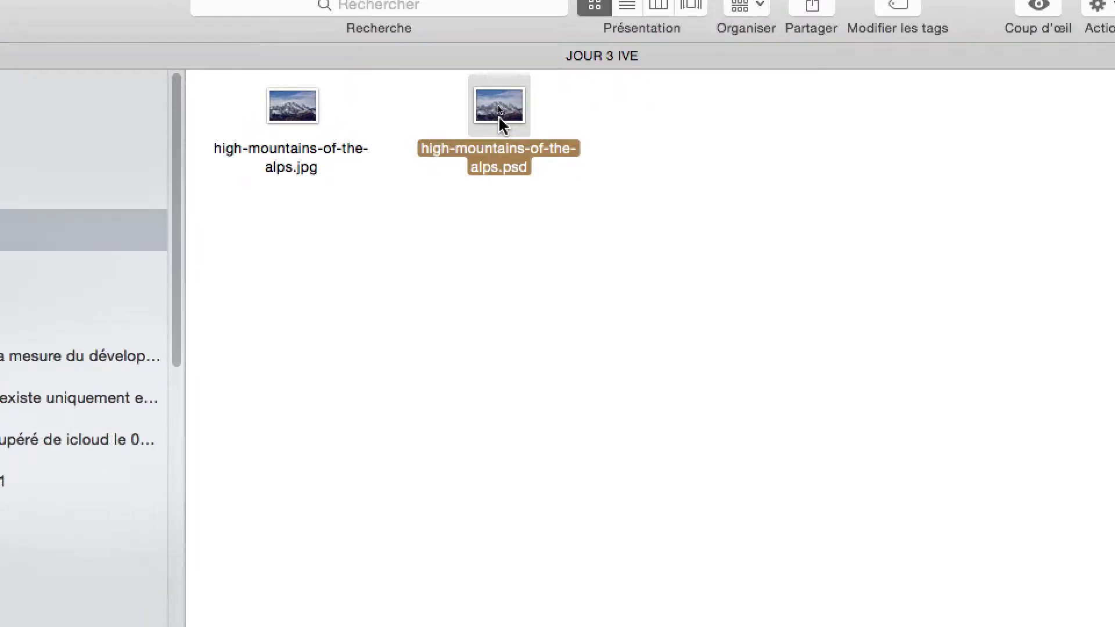
key(super+i)
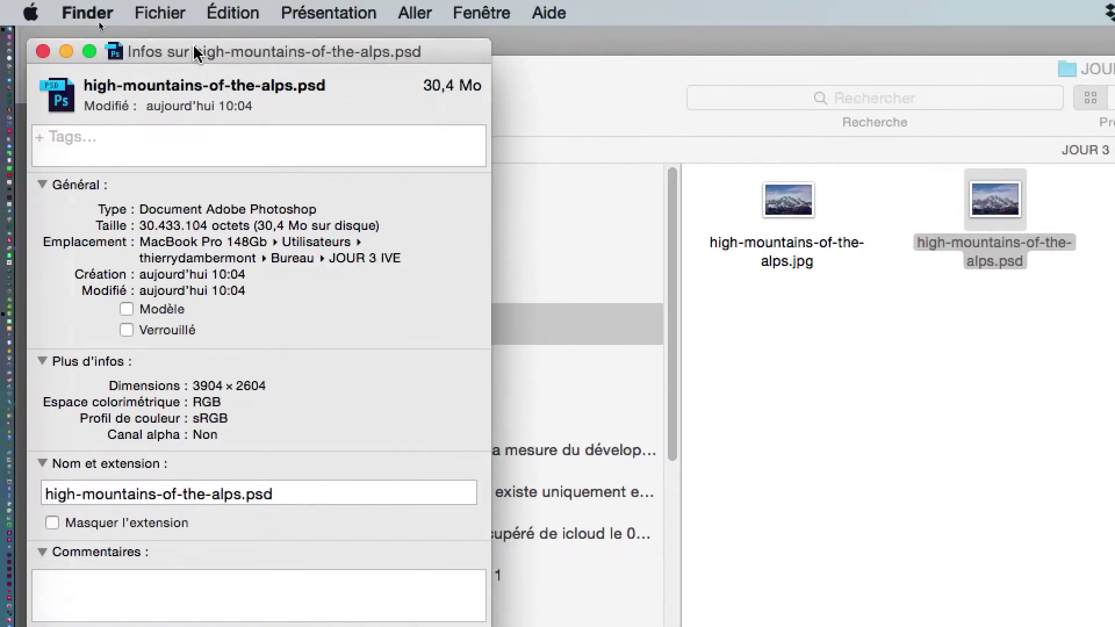
drag(247, 49, 501, 61)
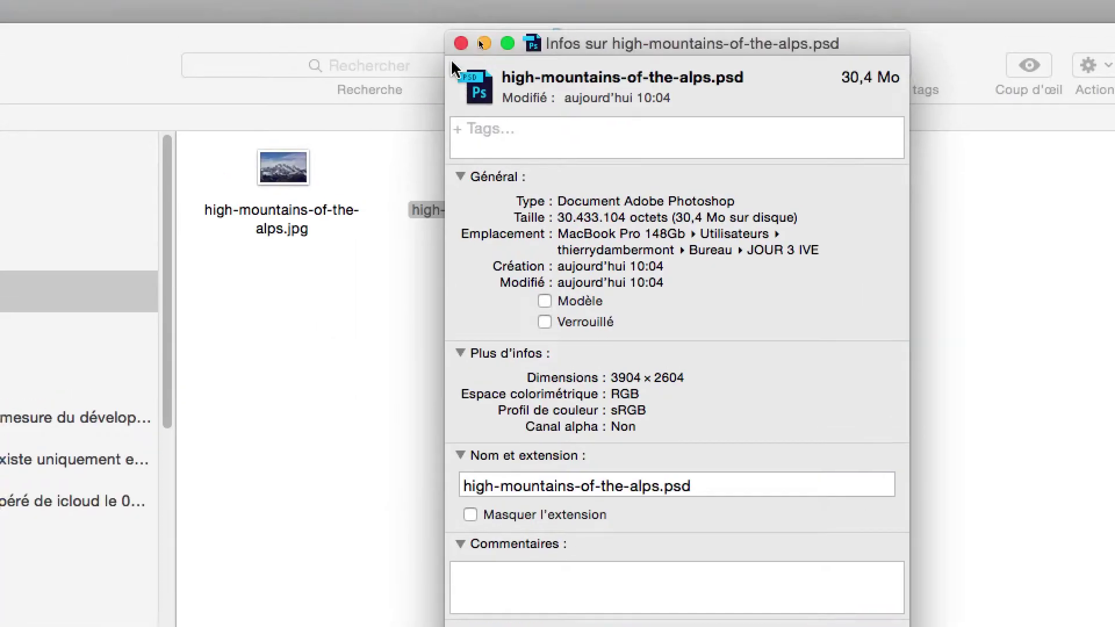
click(461, 44)
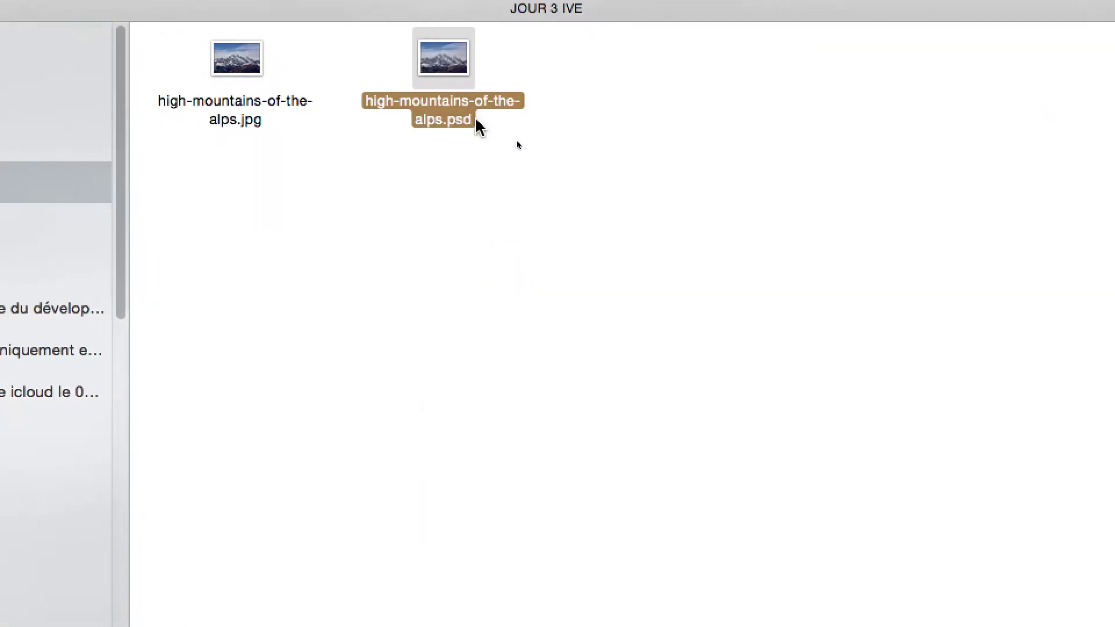
- Return to Illustrator and expand the advanced options of the Image Trace panel
click(529, 250)
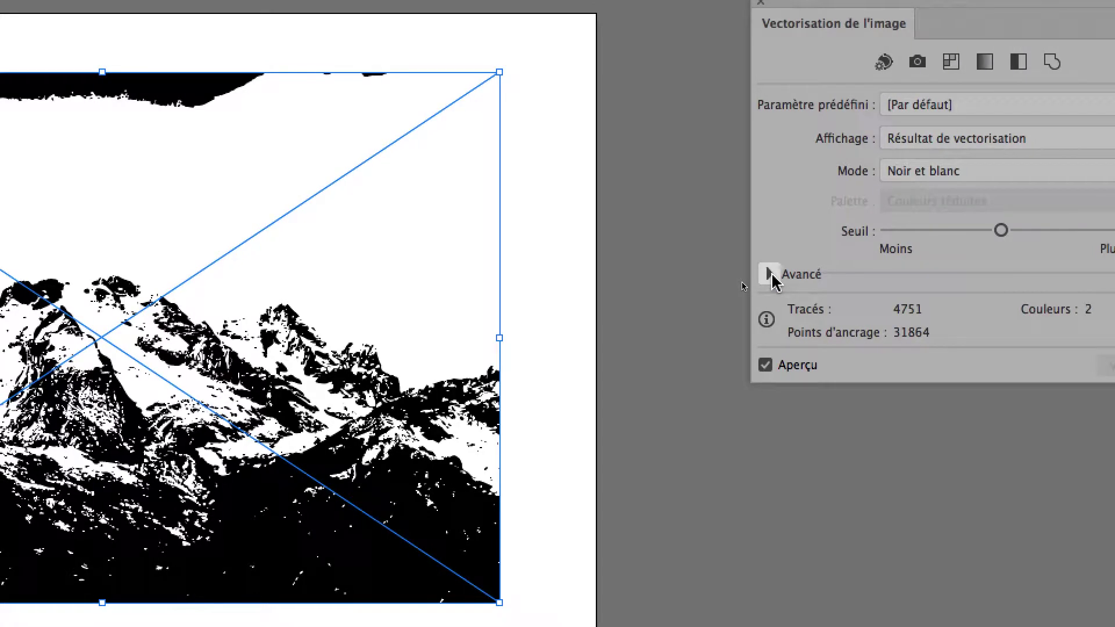
click(769, 274)
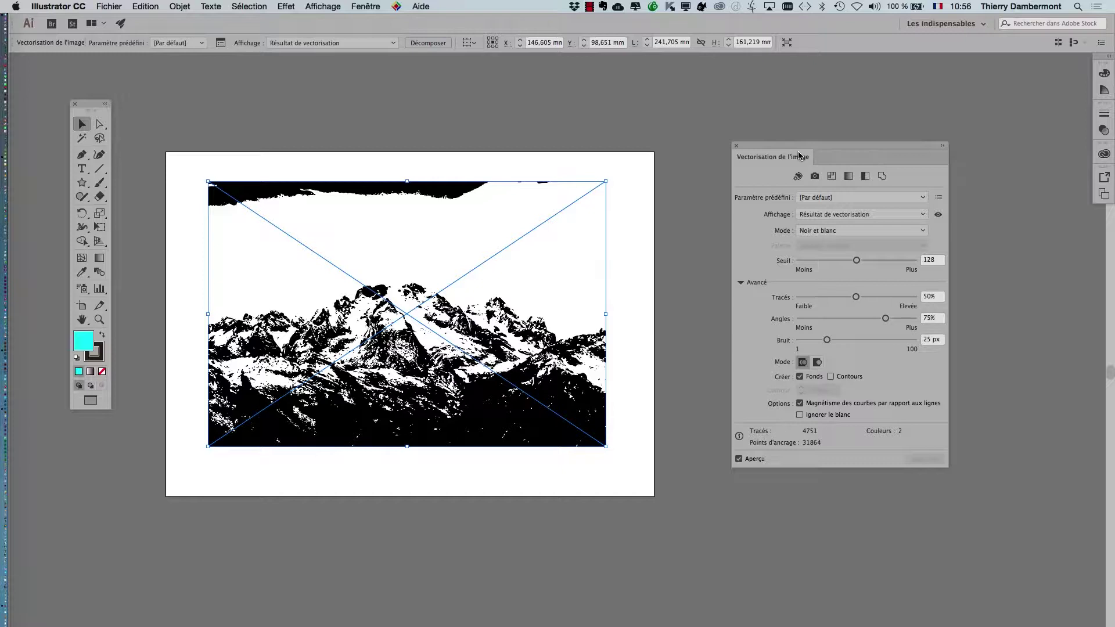
key(super+Tab)
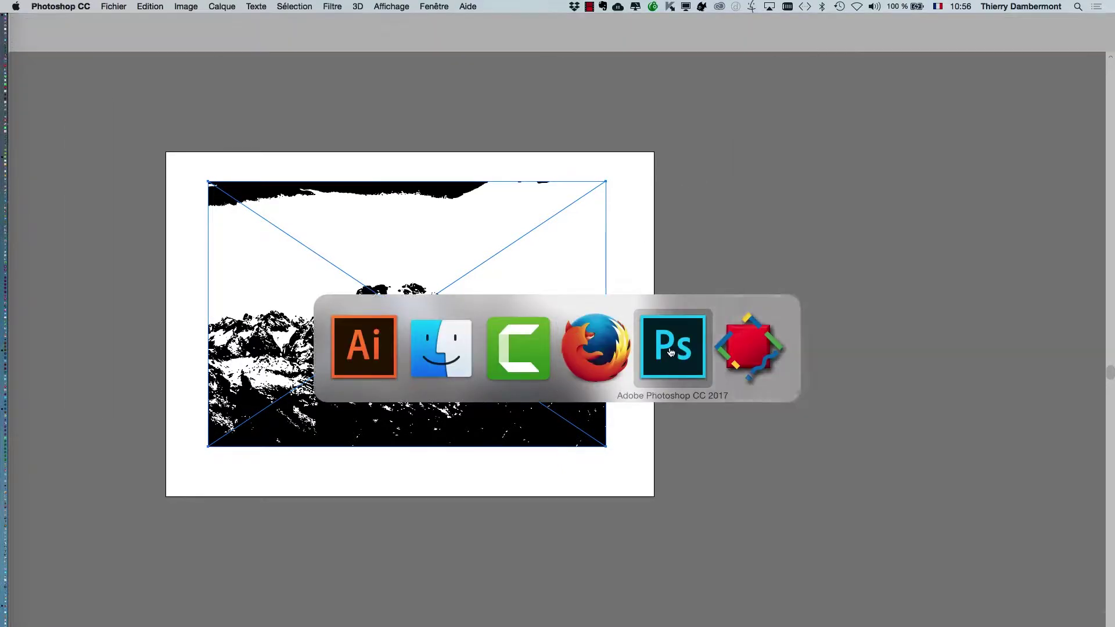
key(alt+super+h)
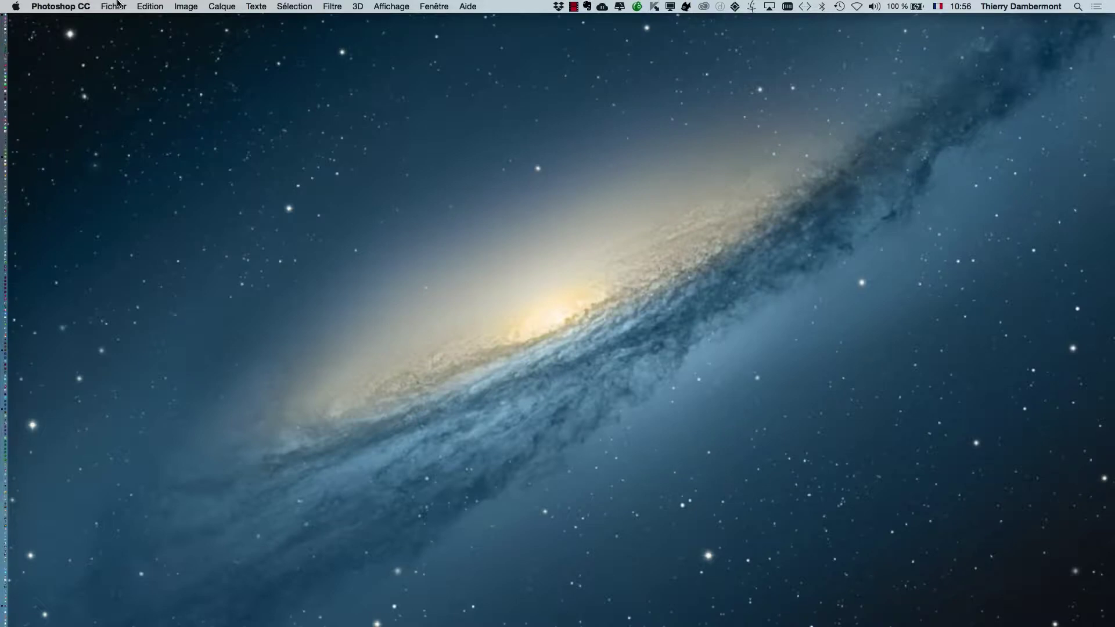
key(super+Tab)
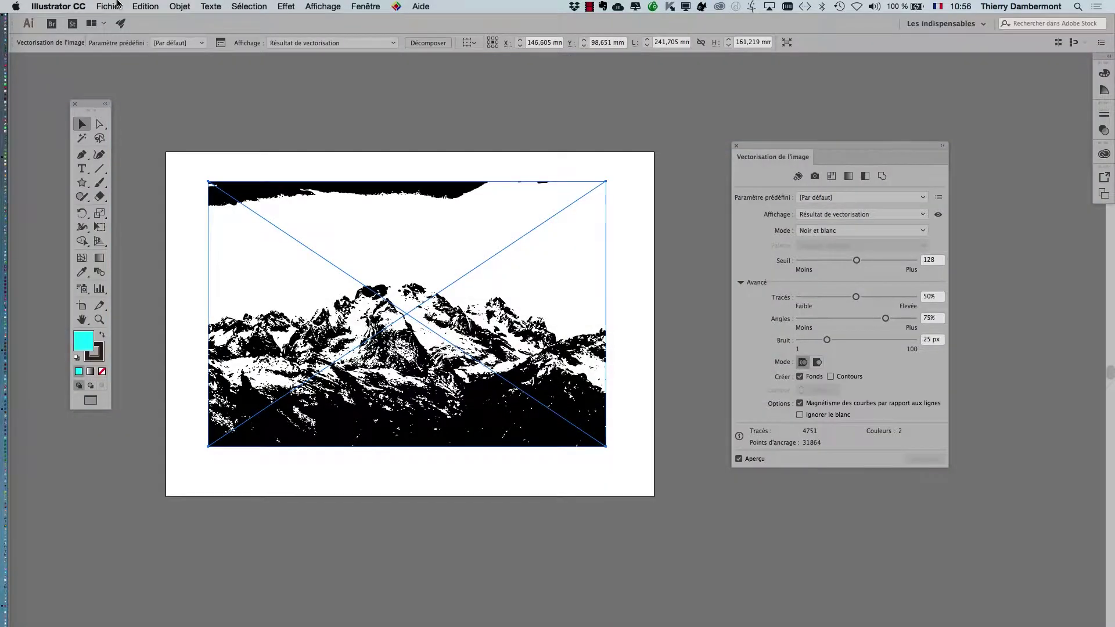
key(super+Tab)
key(super+Tab)
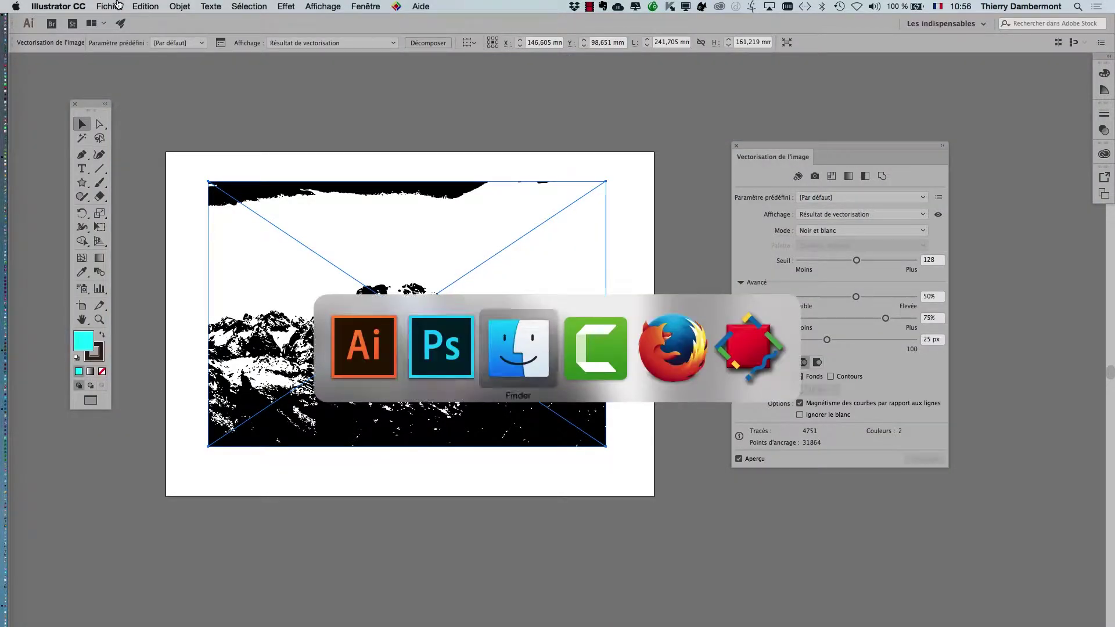
key(super+Tab)
key(super+Tab)
key(super+Tab)
key(super+Tab)
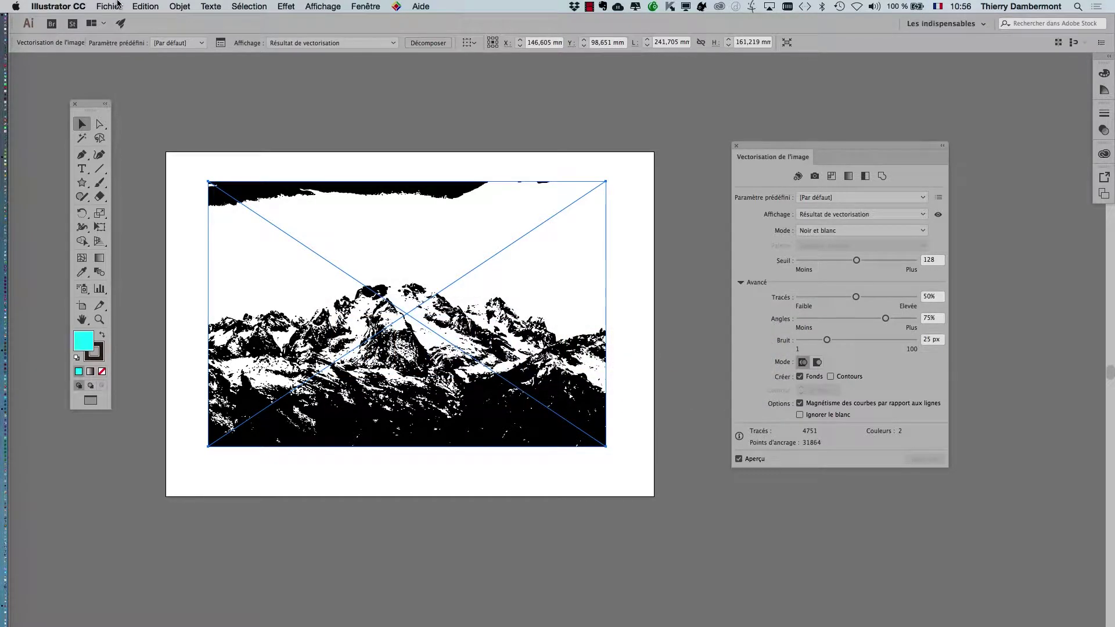
key(super+Tab)
key(super+Tab)
key(super+Tab)
key(super+Tab)
key(super+Tab)
key(super+Tab)
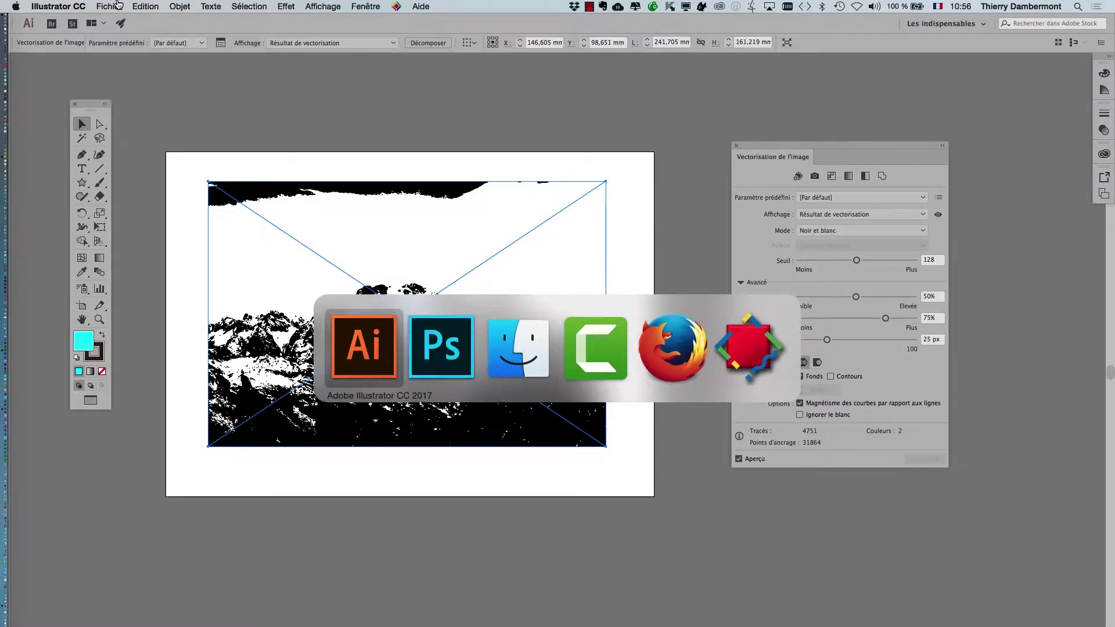
key(super+Tab)
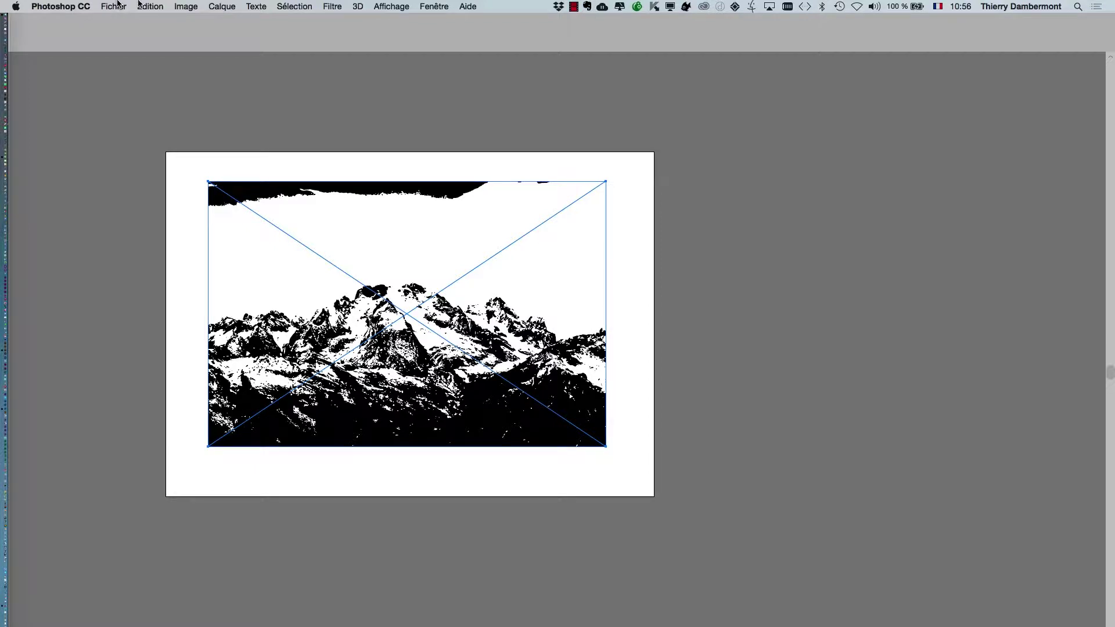
key(super+Tab)
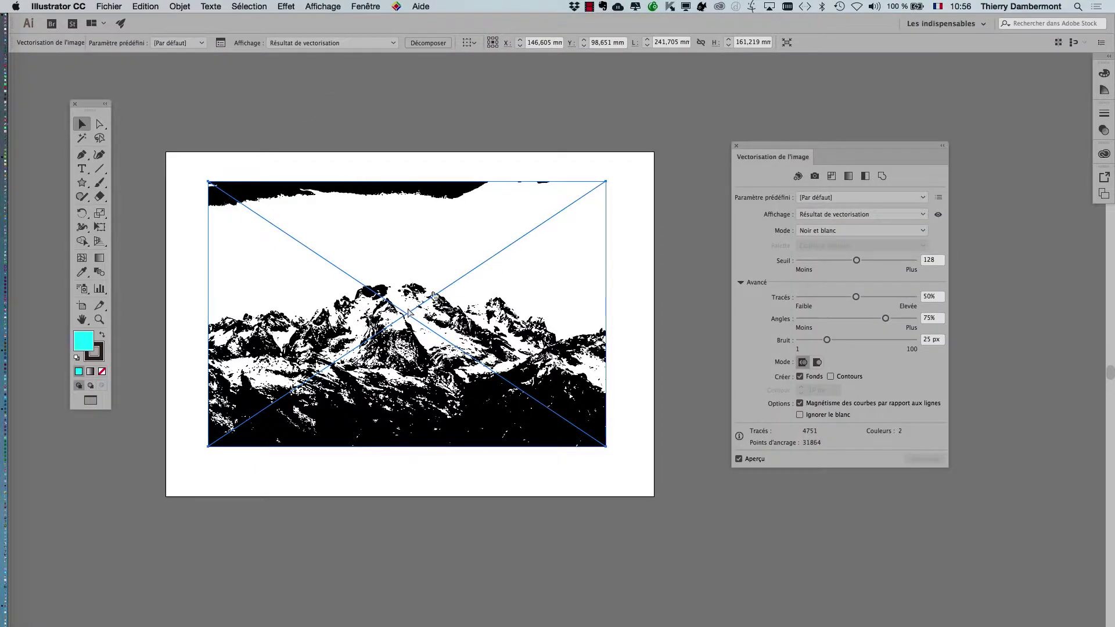
- Switch to Photoshop and bring the document high-mountains-of-the-alps.psd to the front
key(super+Tab)
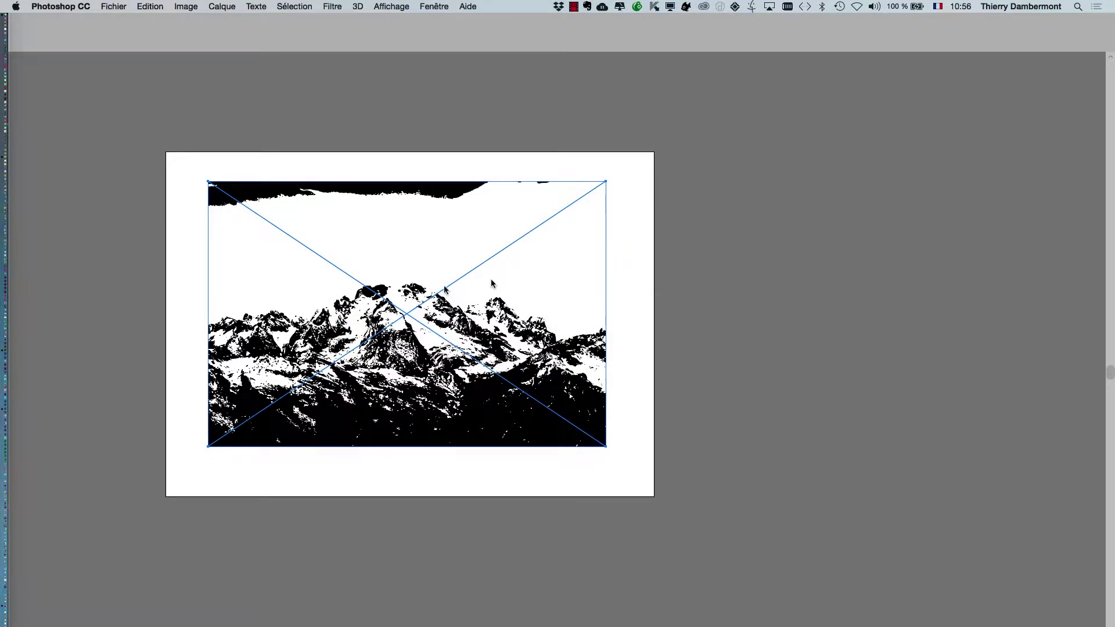
click(79, 5)
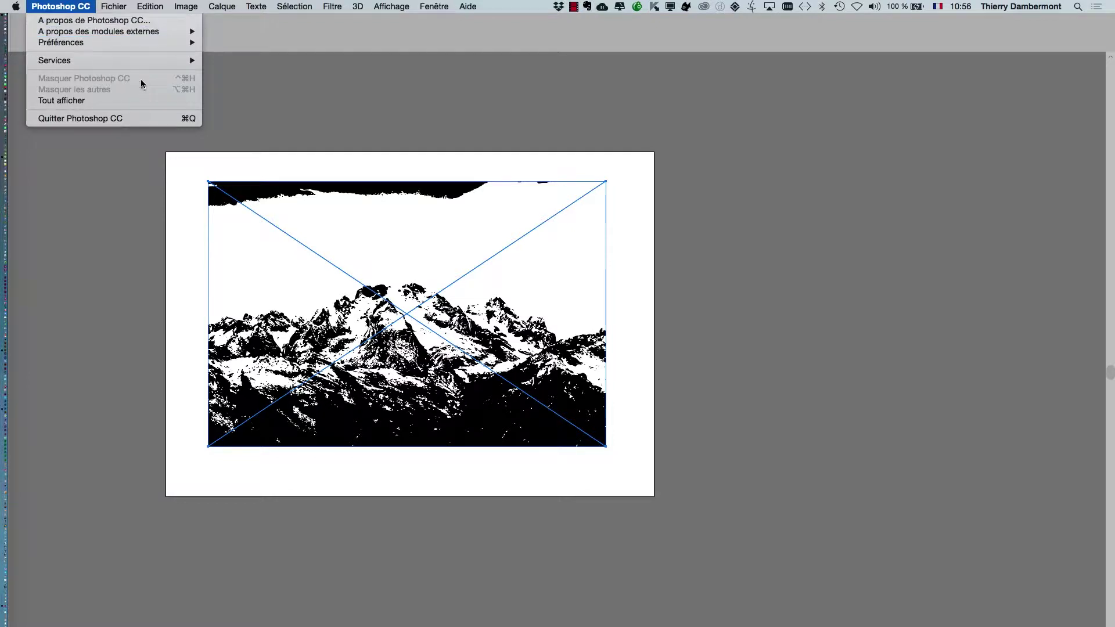
click(75, 7)
click(433, 6)
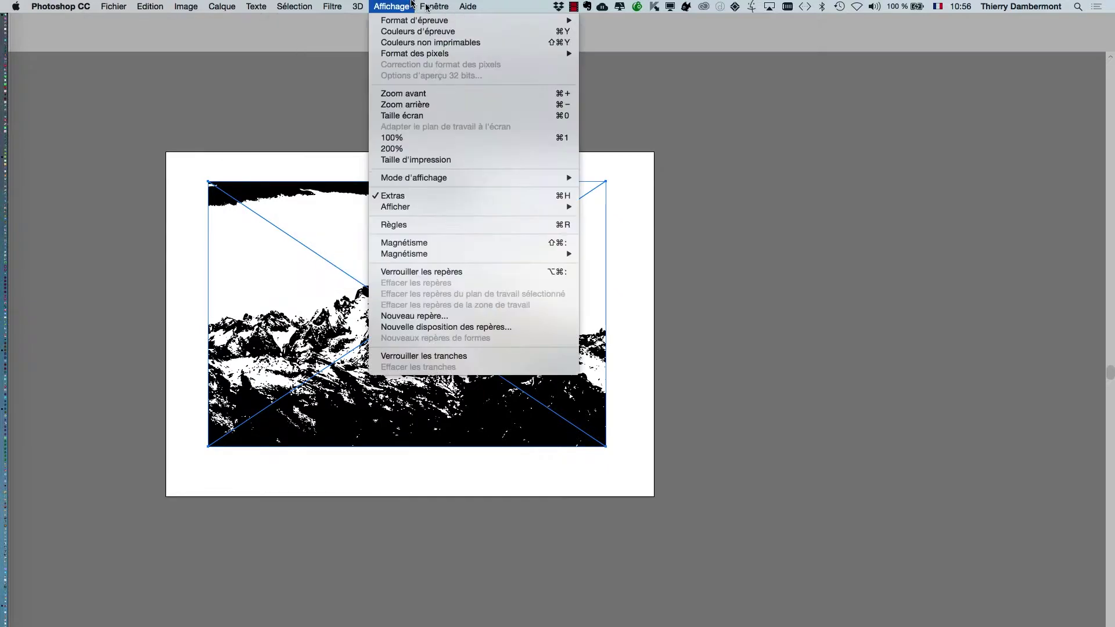
click(502, 446)
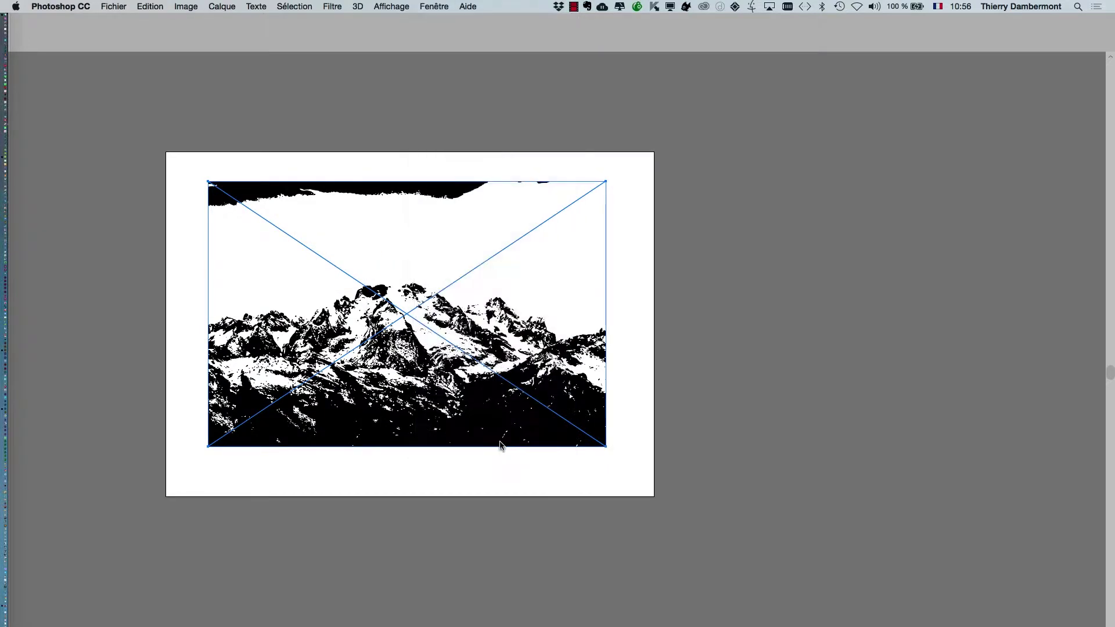
click(58, 6)
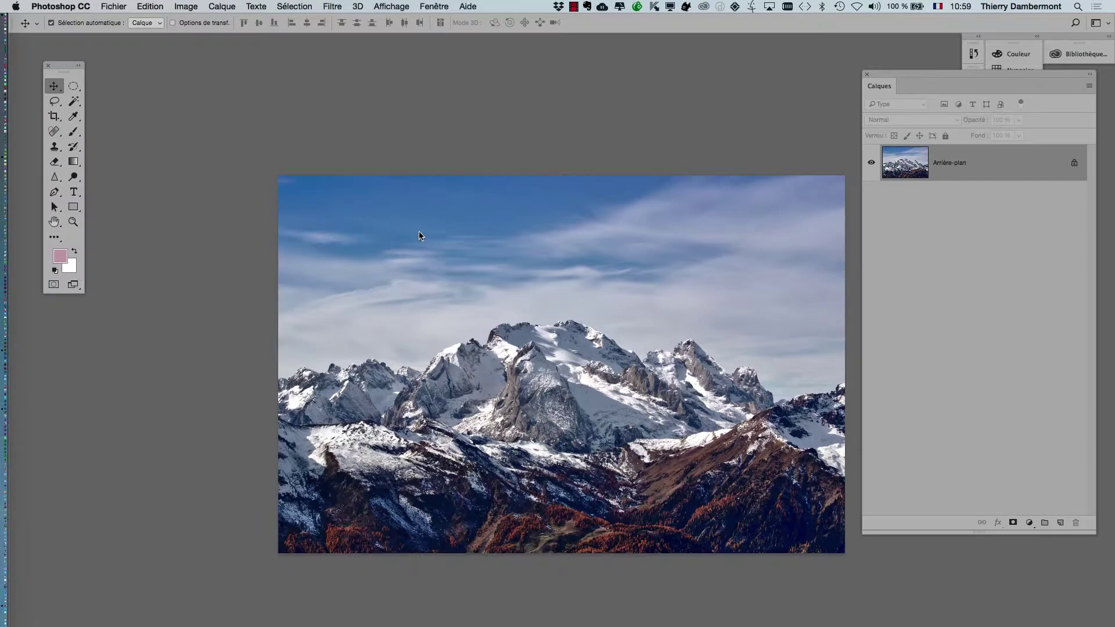
drag(518, 287, 403, 252)
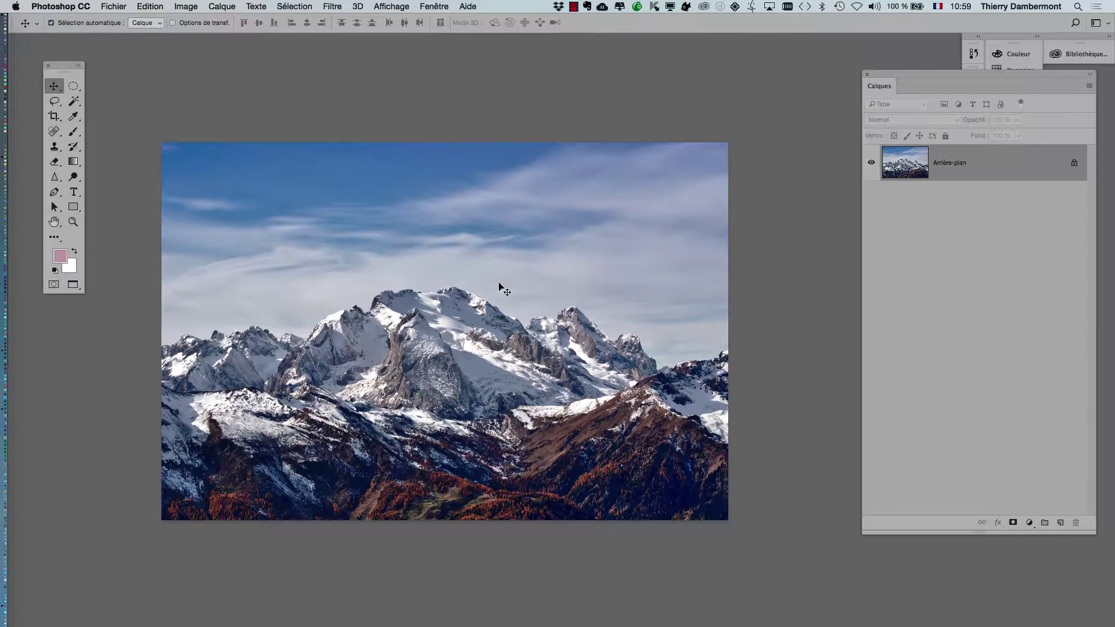
scroll(430, 263, up, 3)
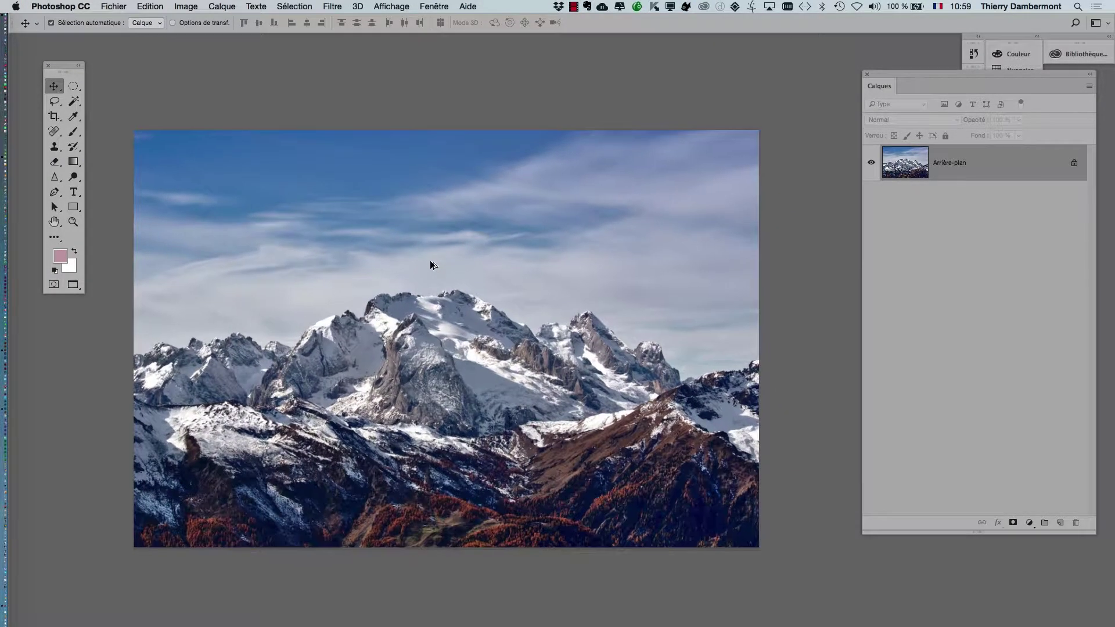
click(441, 6)
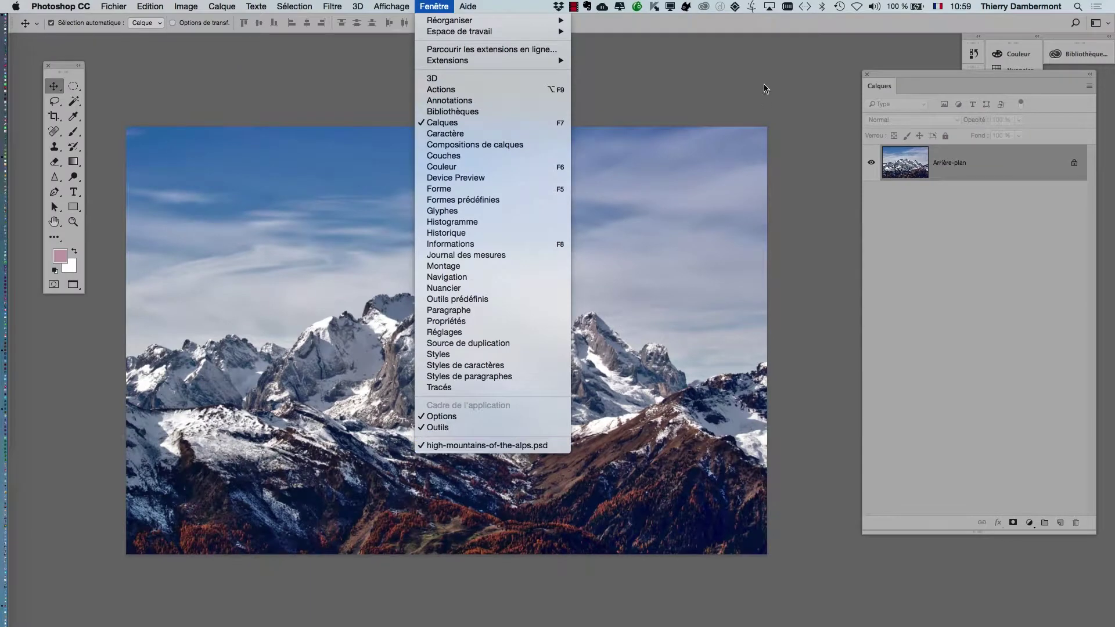
click(764, 86)
key(space)
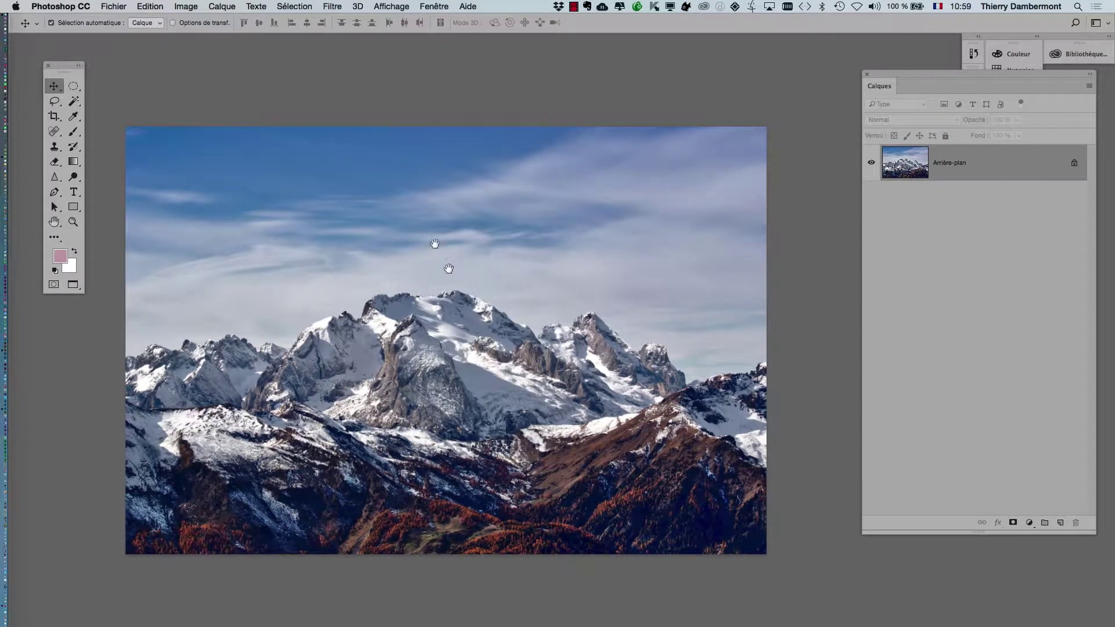
drag(451, 270, 431, 238)
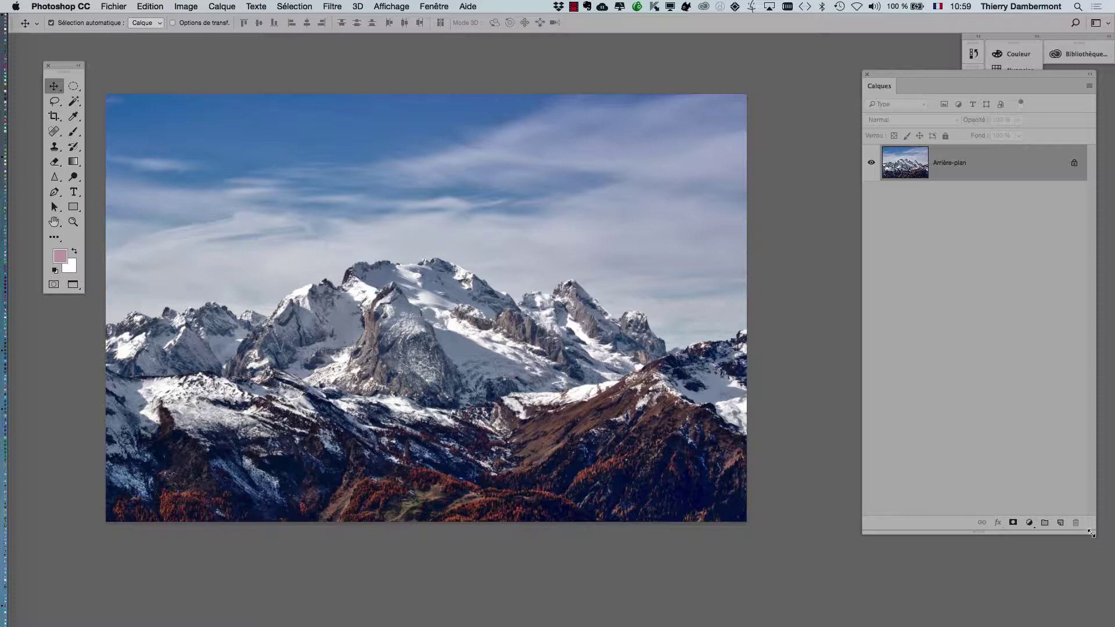
- Resize the Layers panel and place it beside the mountain photo, and convert the background layer to a smart object
drag(1091, 533, 1025, 317)
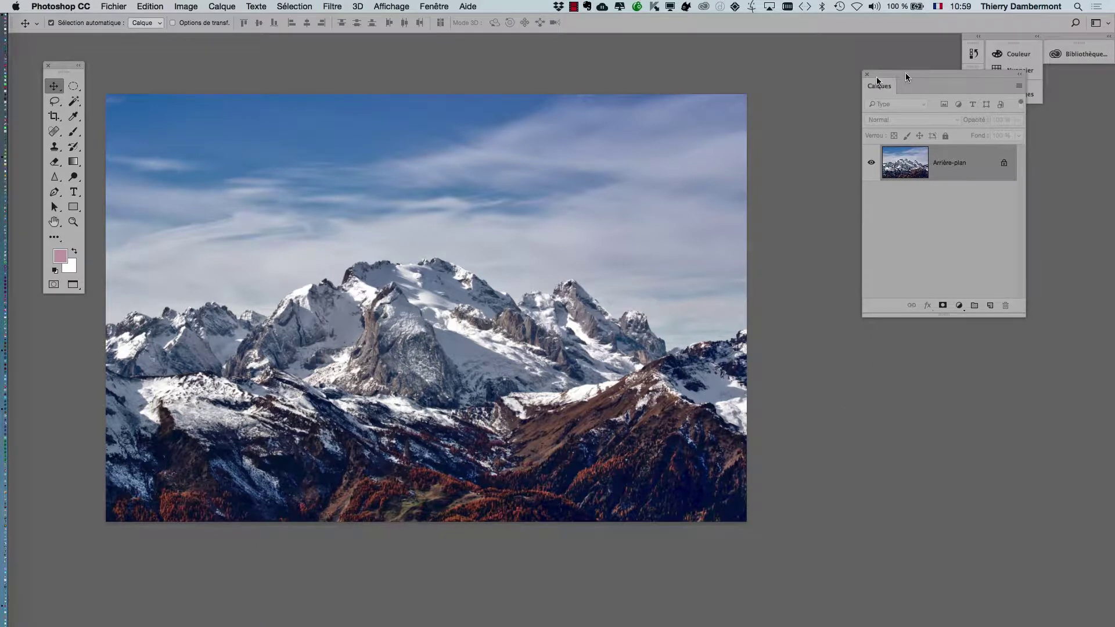
drag(906, 76, 819, 161)
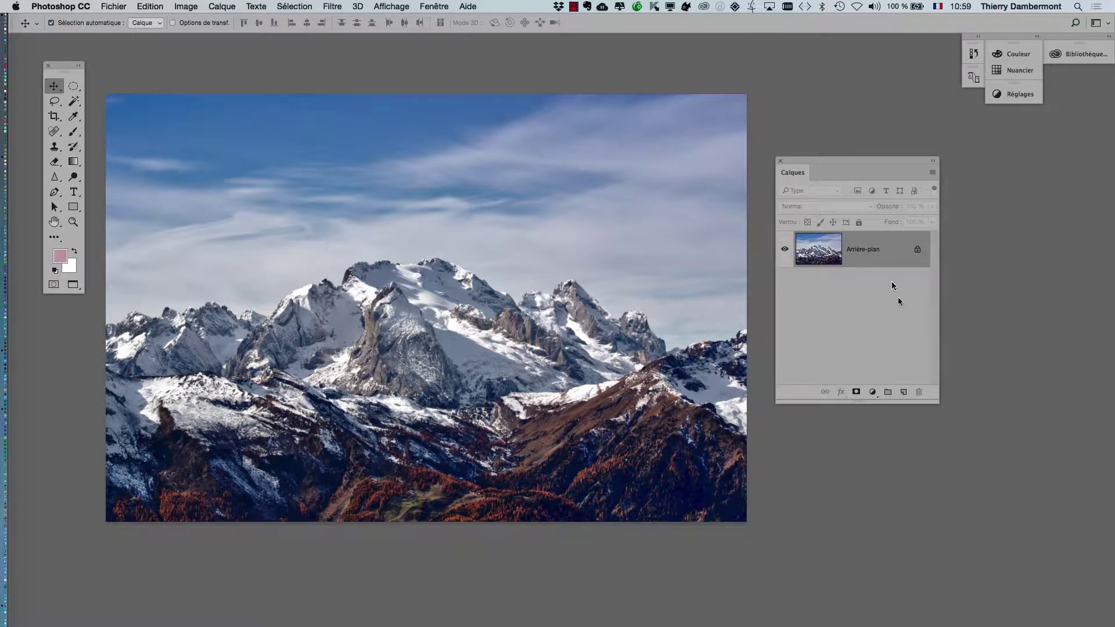
drag(939, 402, 1065, 402)
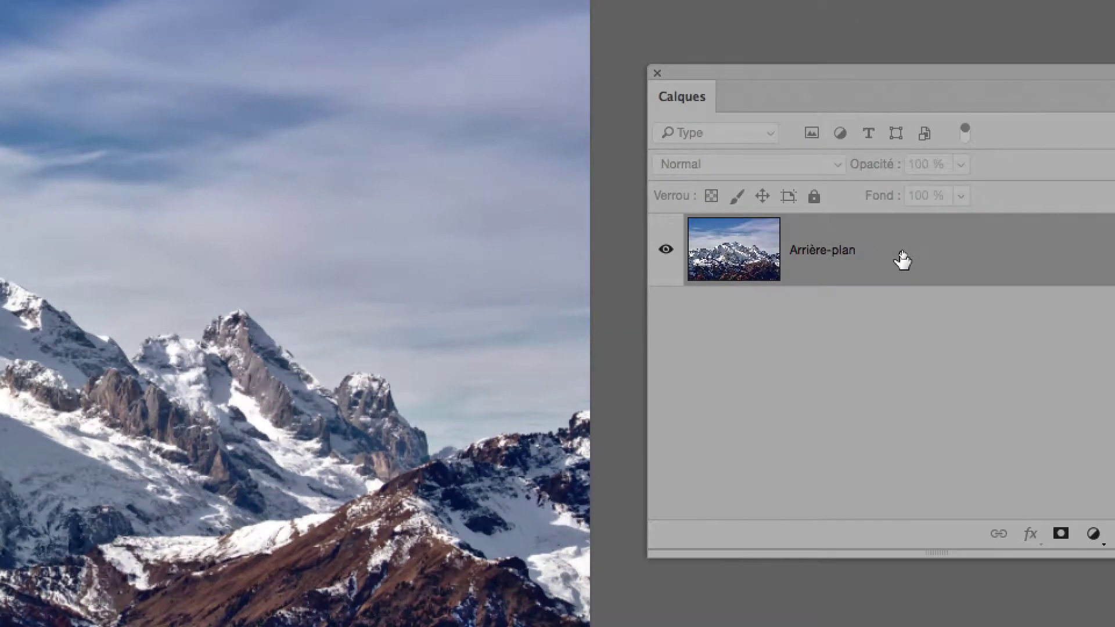
right_click(903, 260)
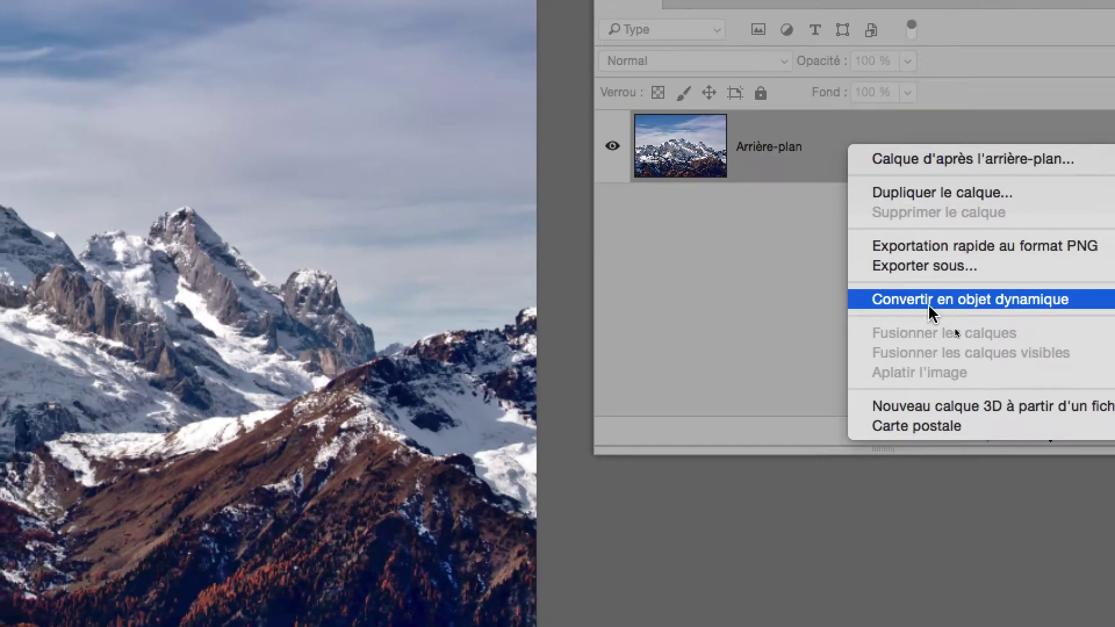
click(975, 301)
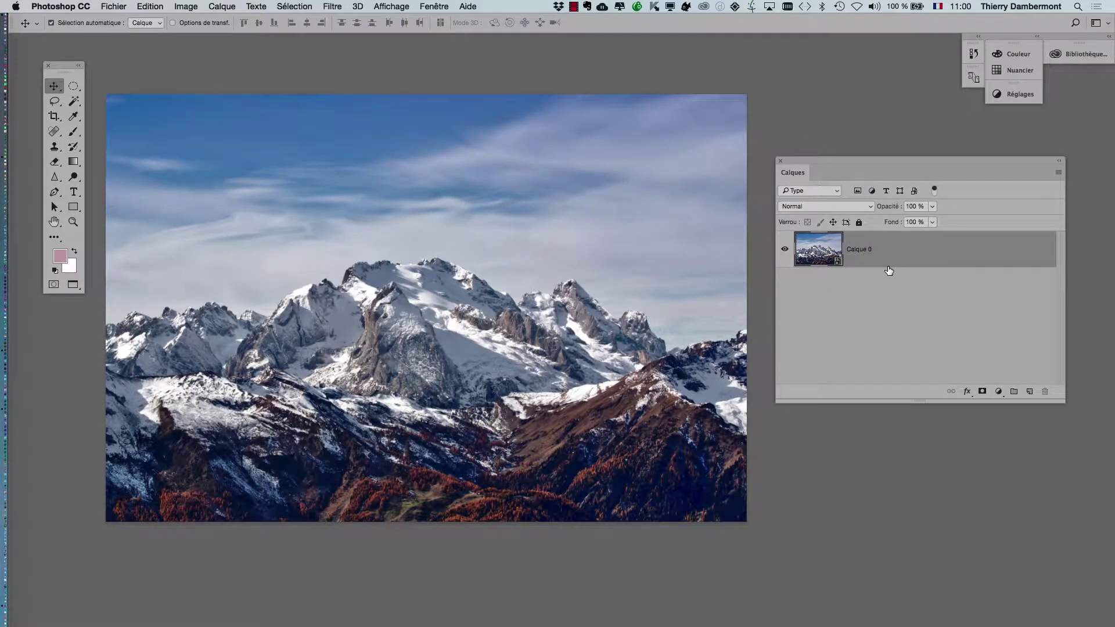
- Resize the image to 10 % of its width and height with automatic resampling
click(186, 6)
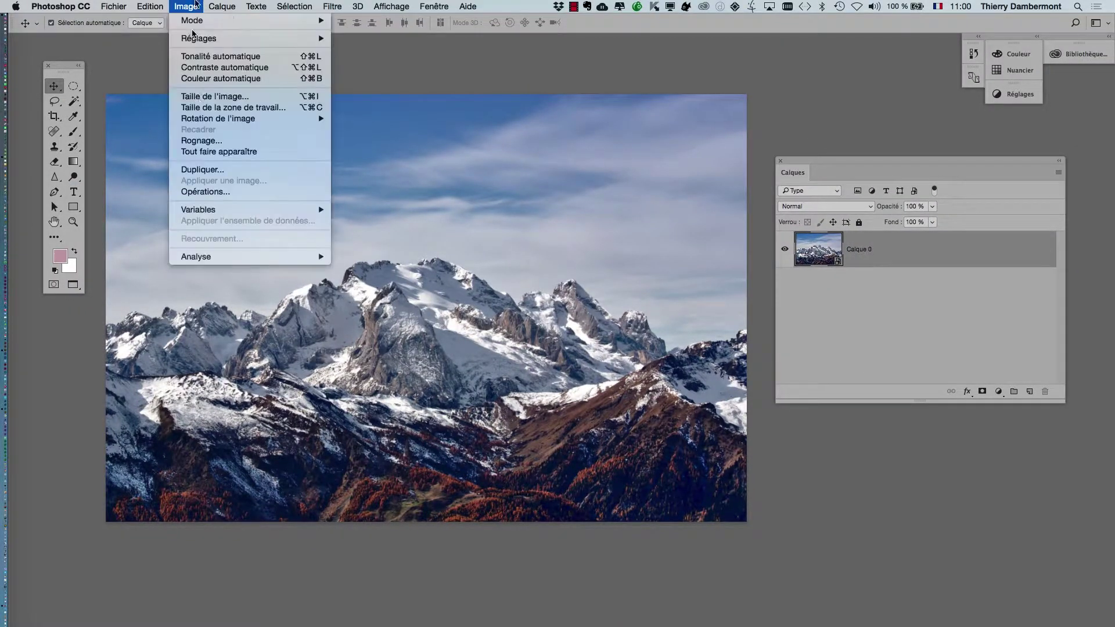
click(204, 96)
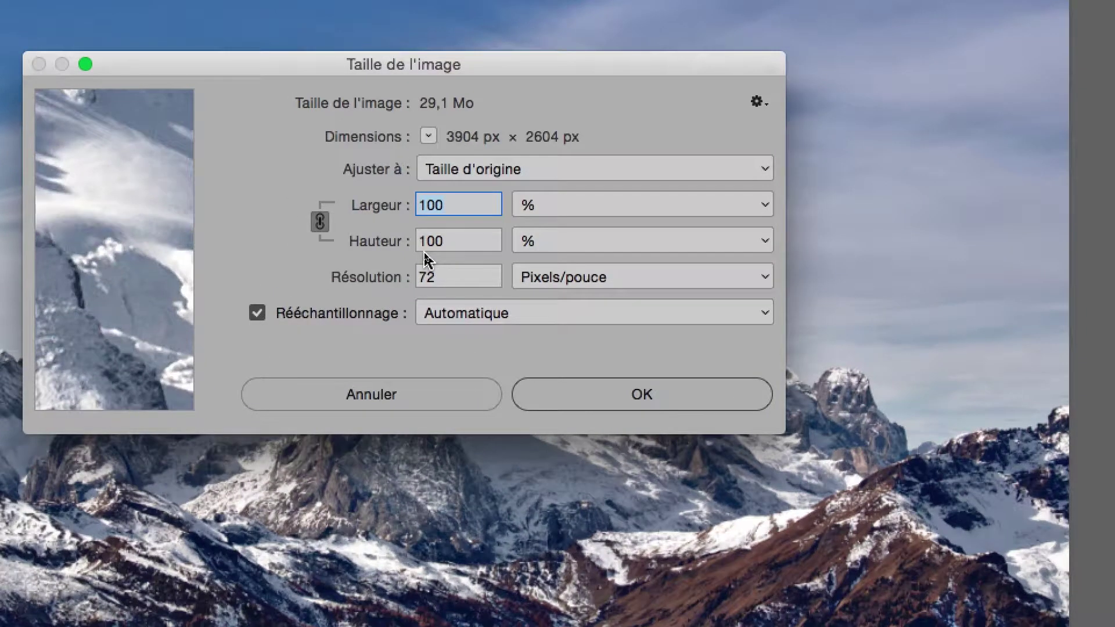
text(10)
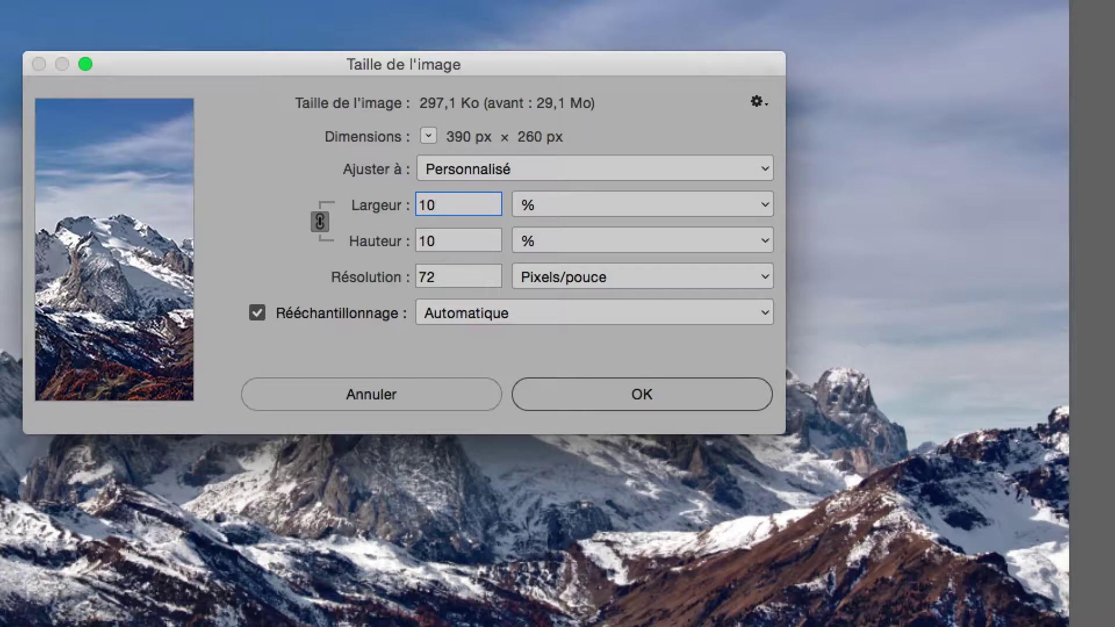
key(alt)
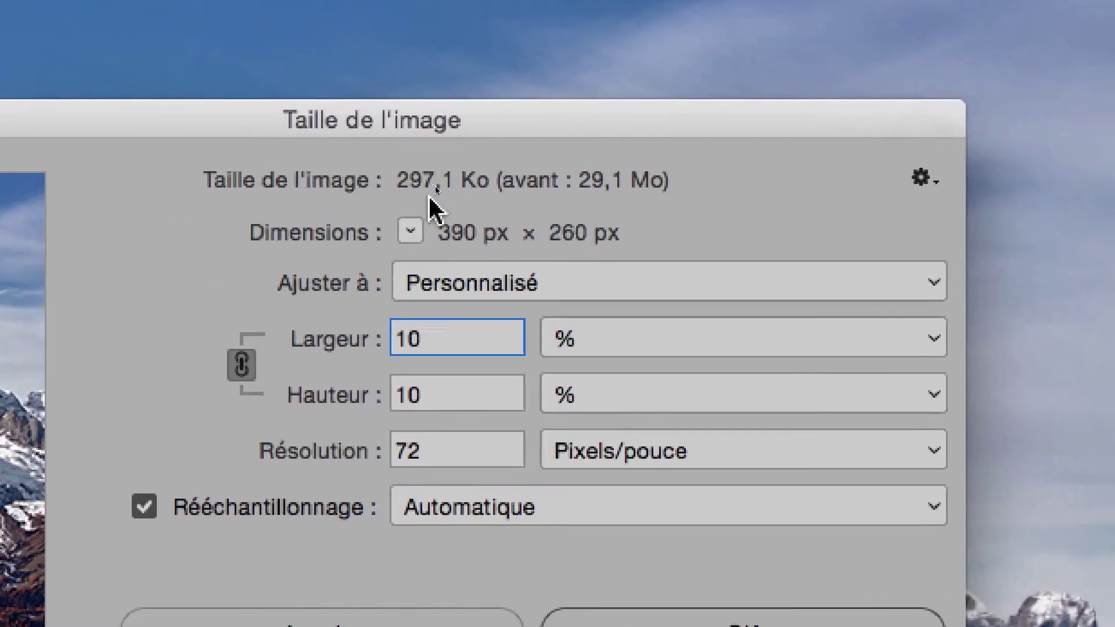
key(alt)
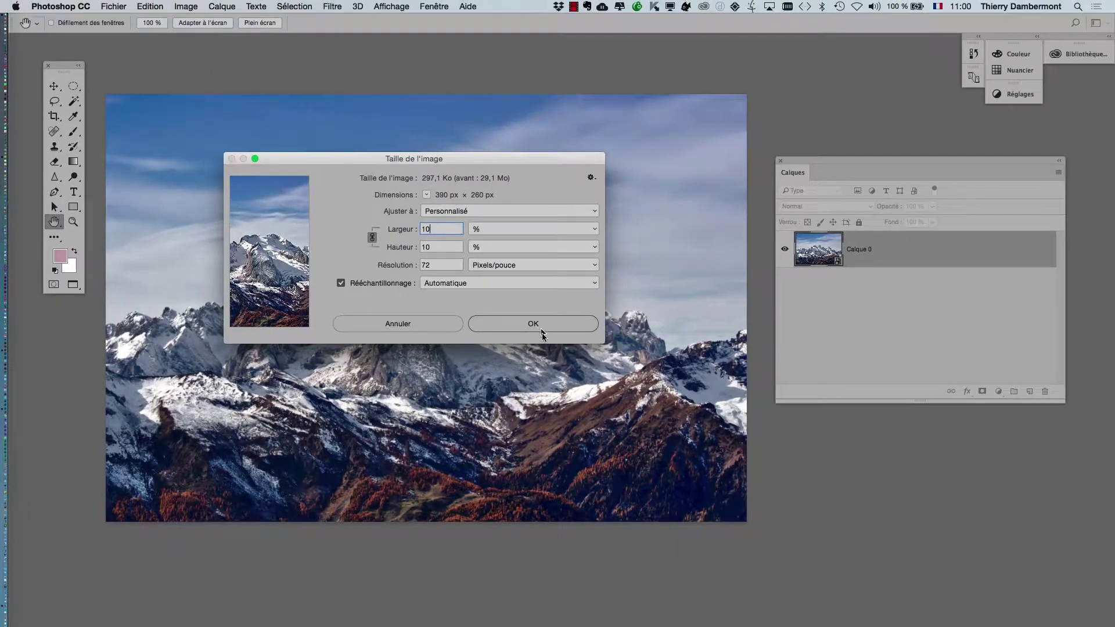
click(541, 334)
key(v)
- Inspect the pixelation of the reduced photo up close and save the document
scroll(595, 366, up, 5)
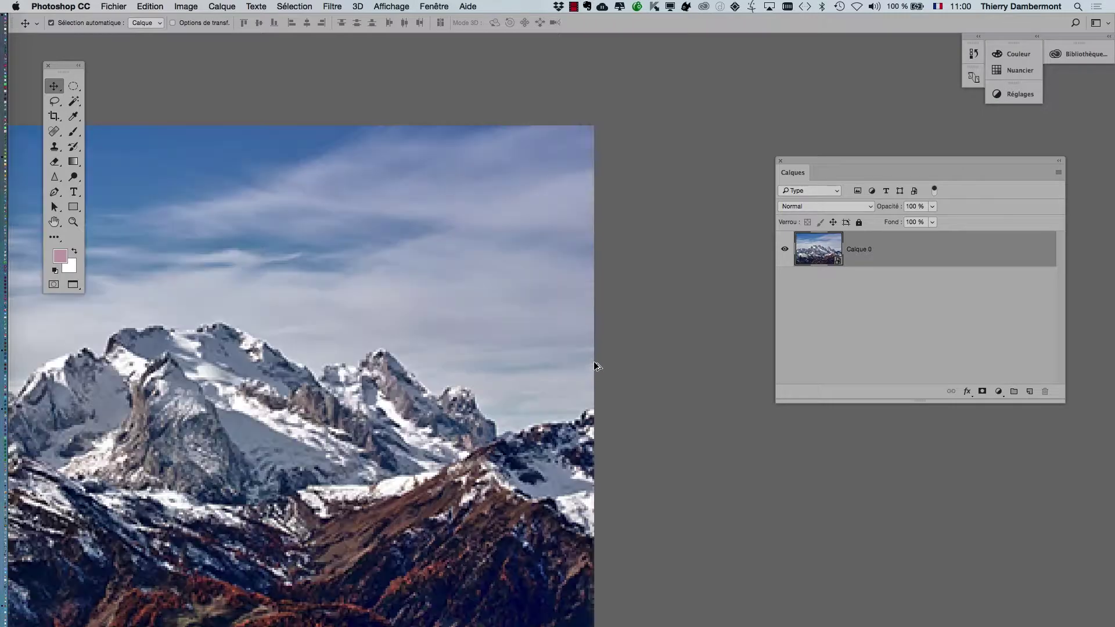
scroll(441, 365, up, 6)
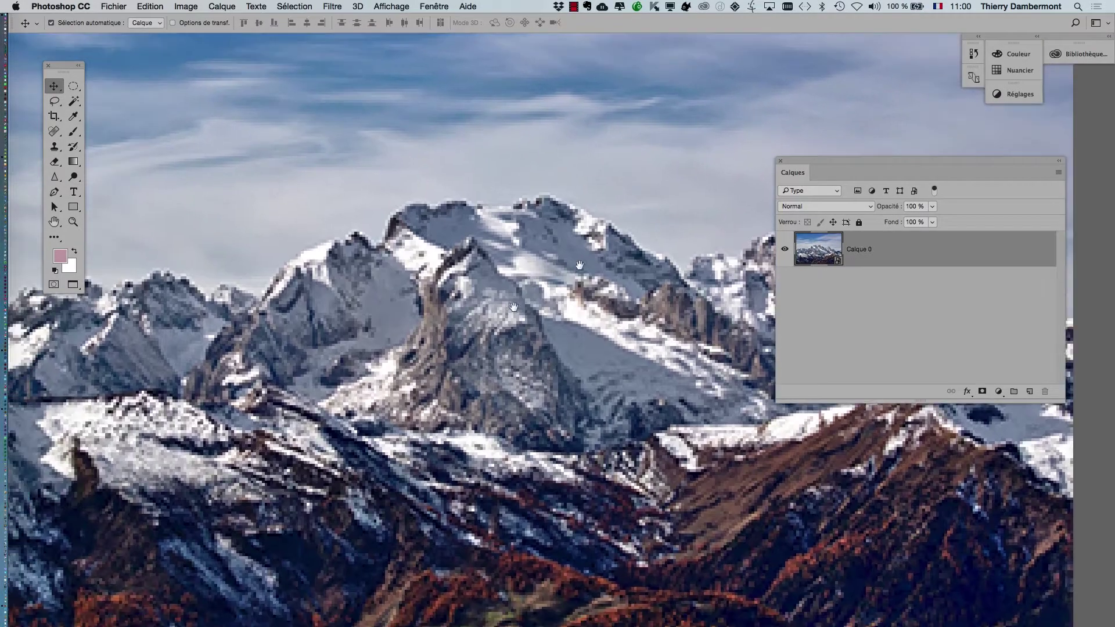
scroll(513, 306, up, 3)
scroll(505, 319, down, 4)
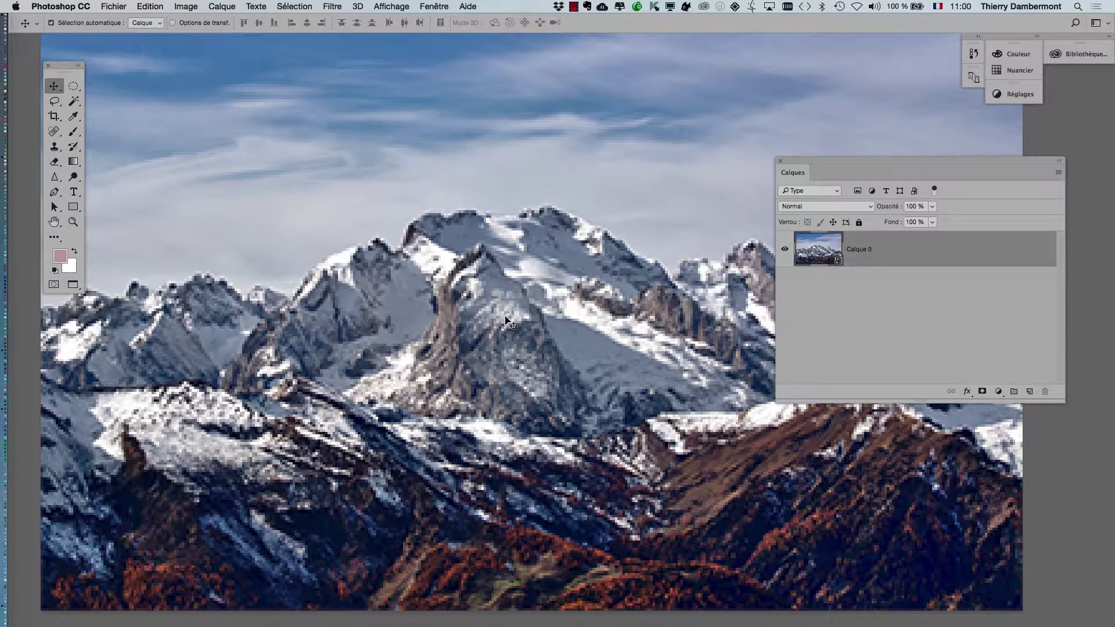
click(113, 6)
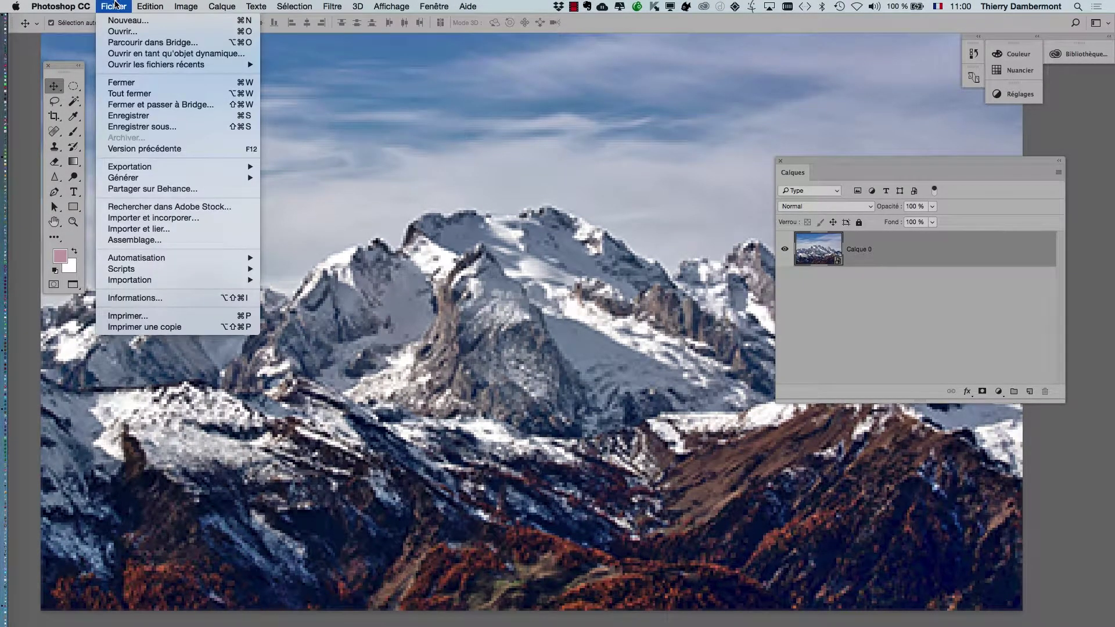
click(127, 116)
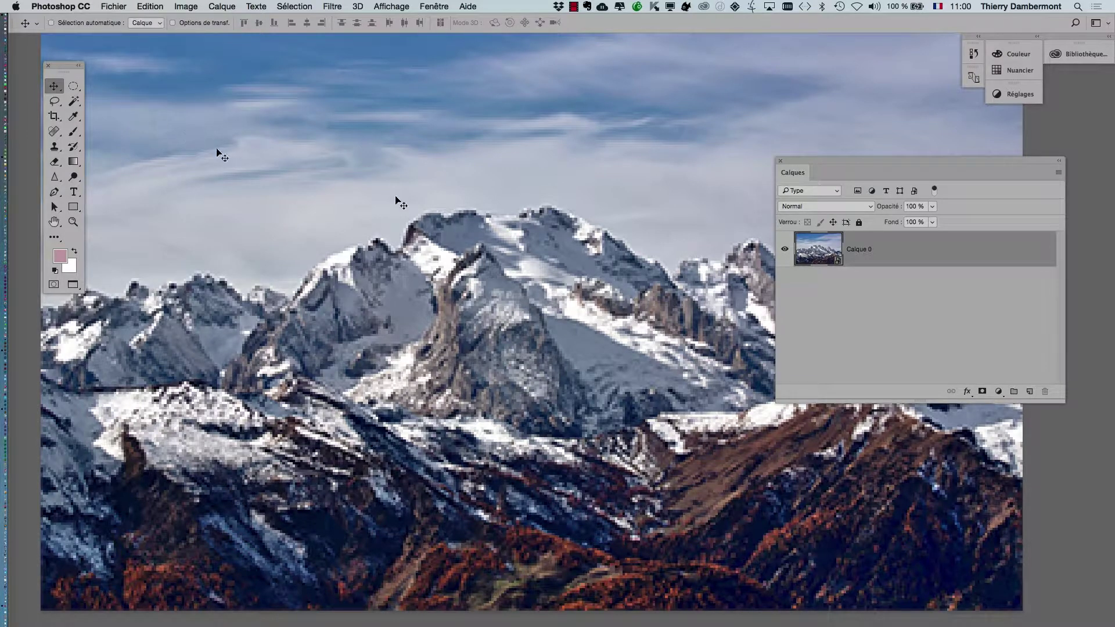
- Switch to Illustrator and accept updating the modified linked image so the trace is recalculated
key(super+Tab)
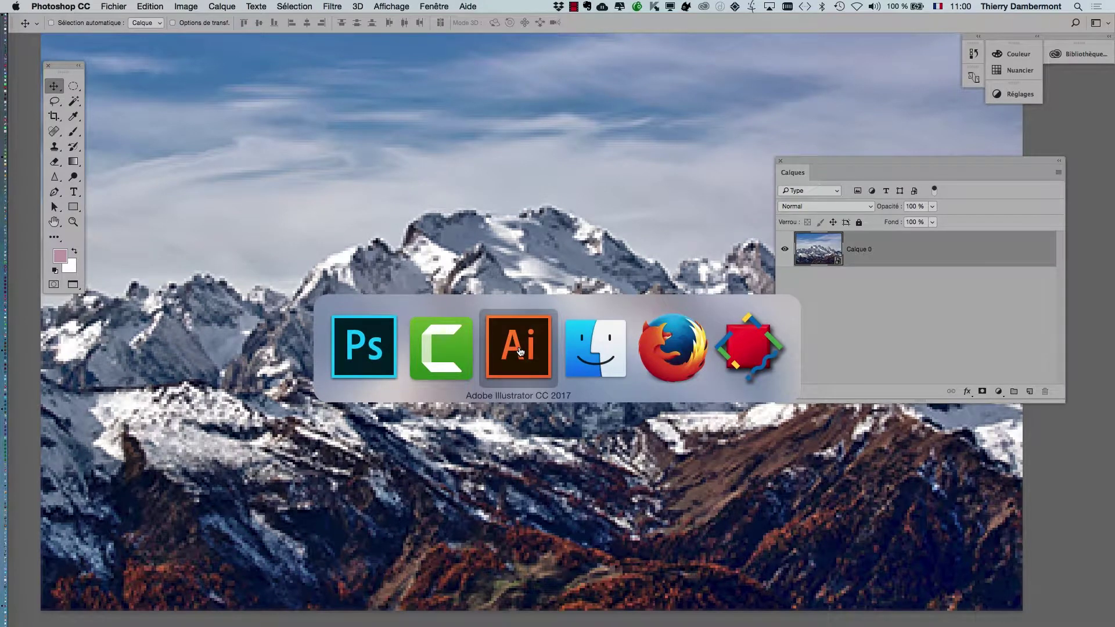
click(519, 350)
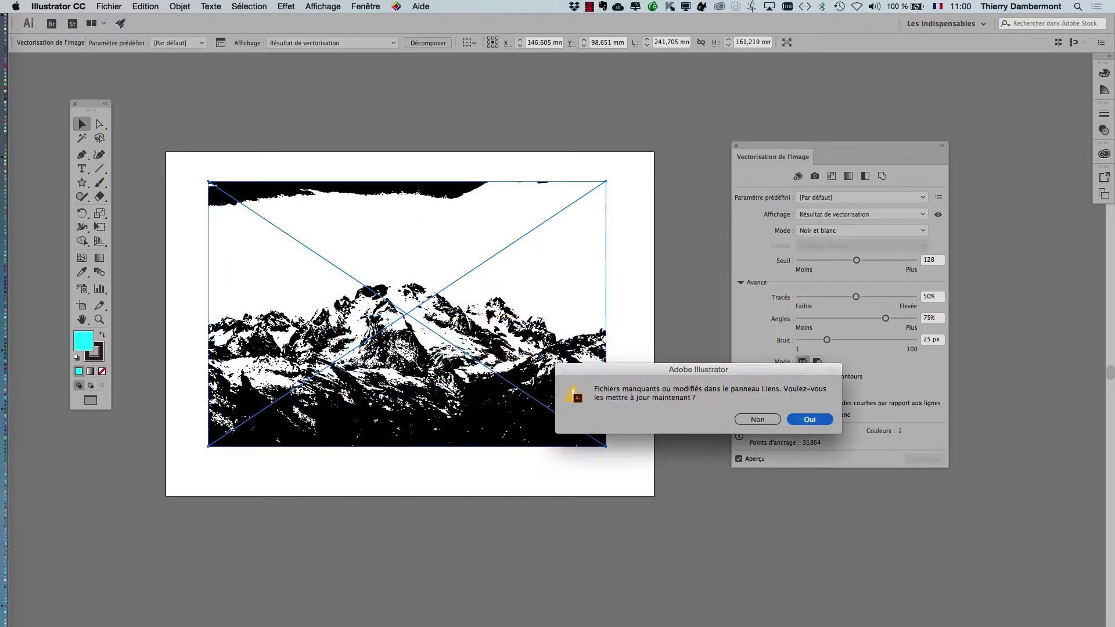
drag(652, 377, 367, 99)
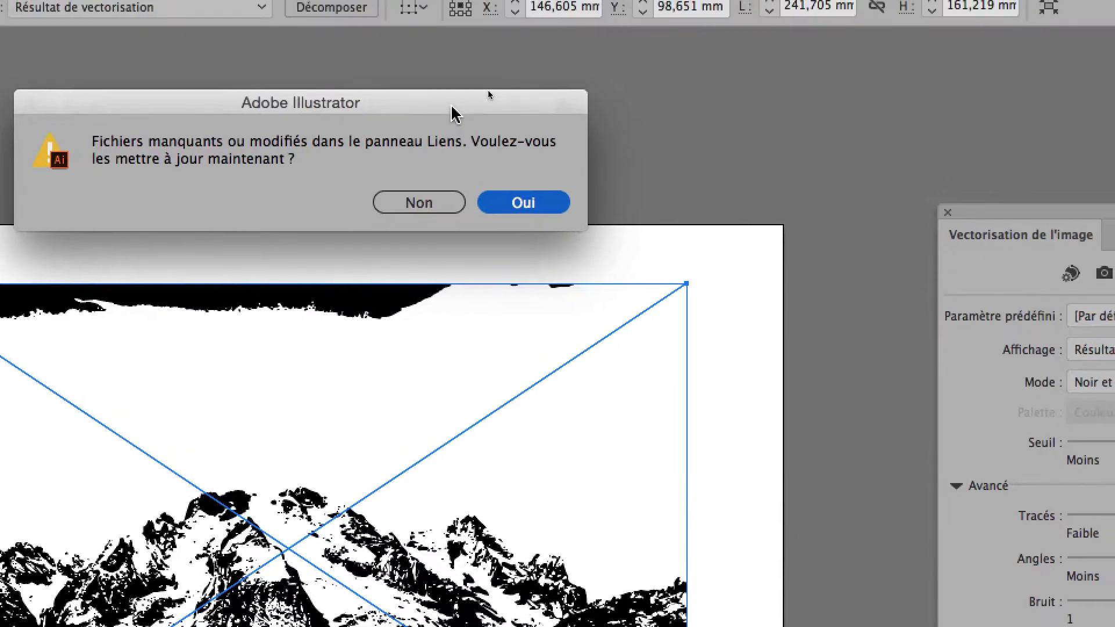
drag(608, 52, 2, 434)
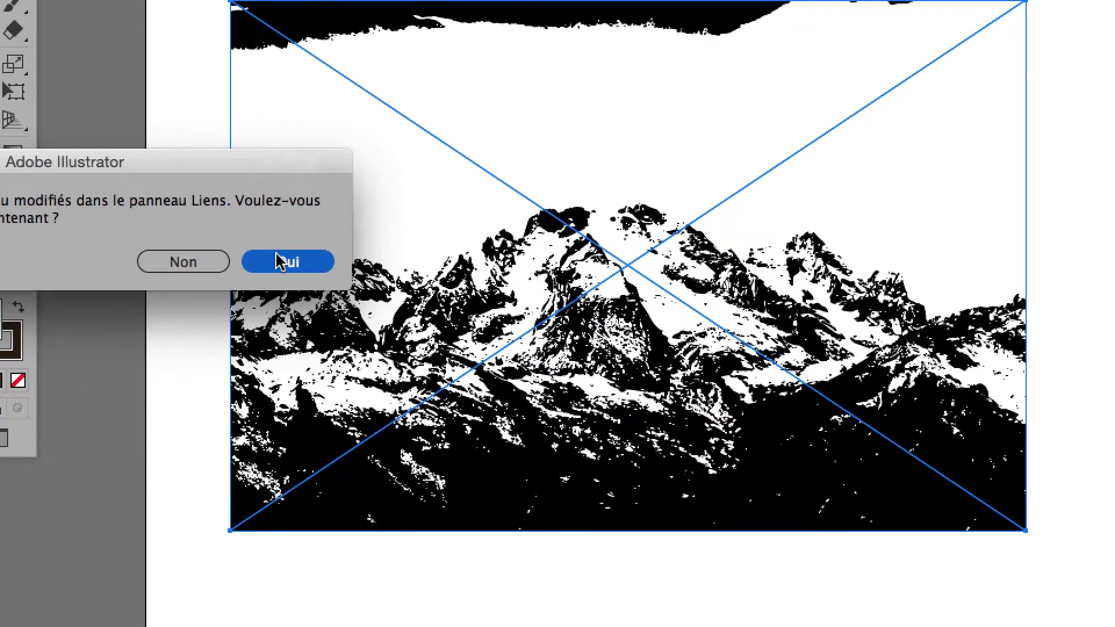
click(303, 284)
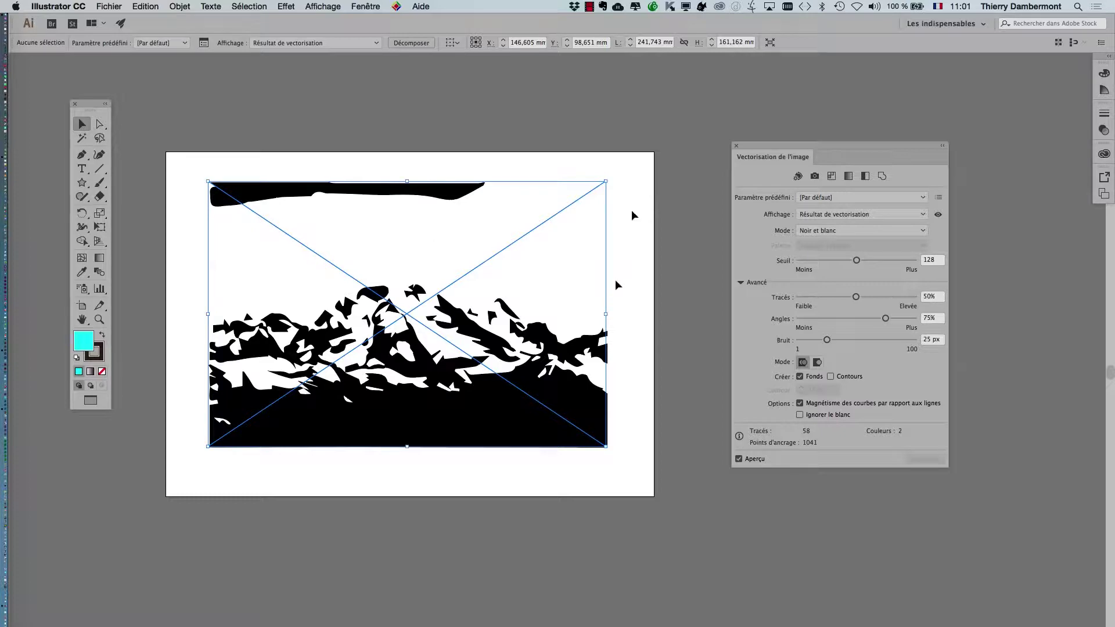
- Switch to Photoshop and resize the image to 400 %, inspecting the peaks in the resize preview
key(super+Tab)
key(super+Tab)
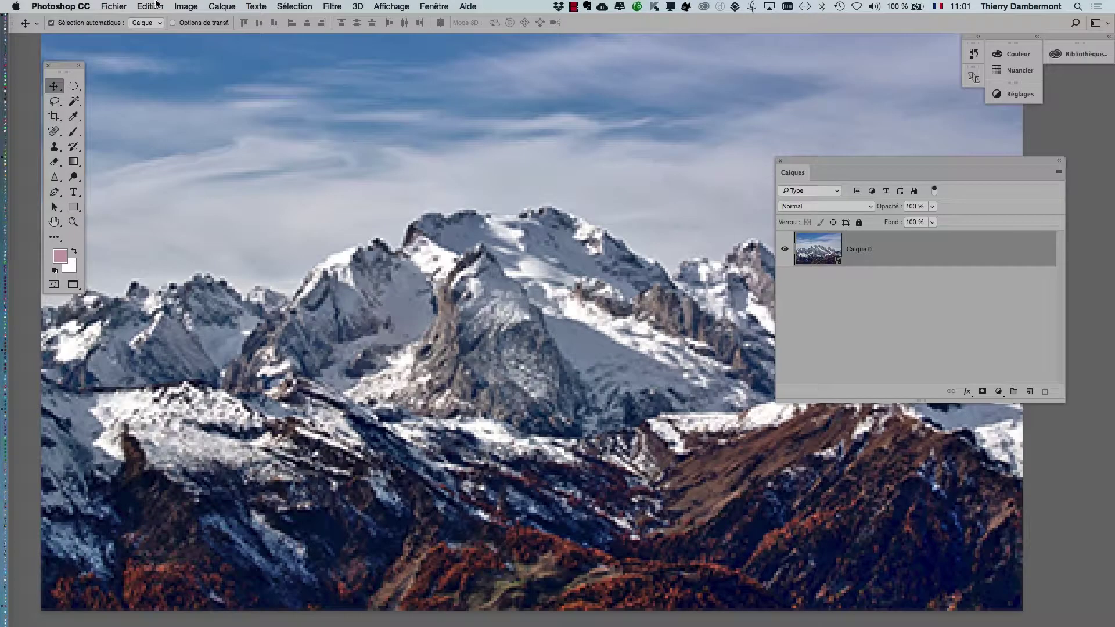
click(186, 7)
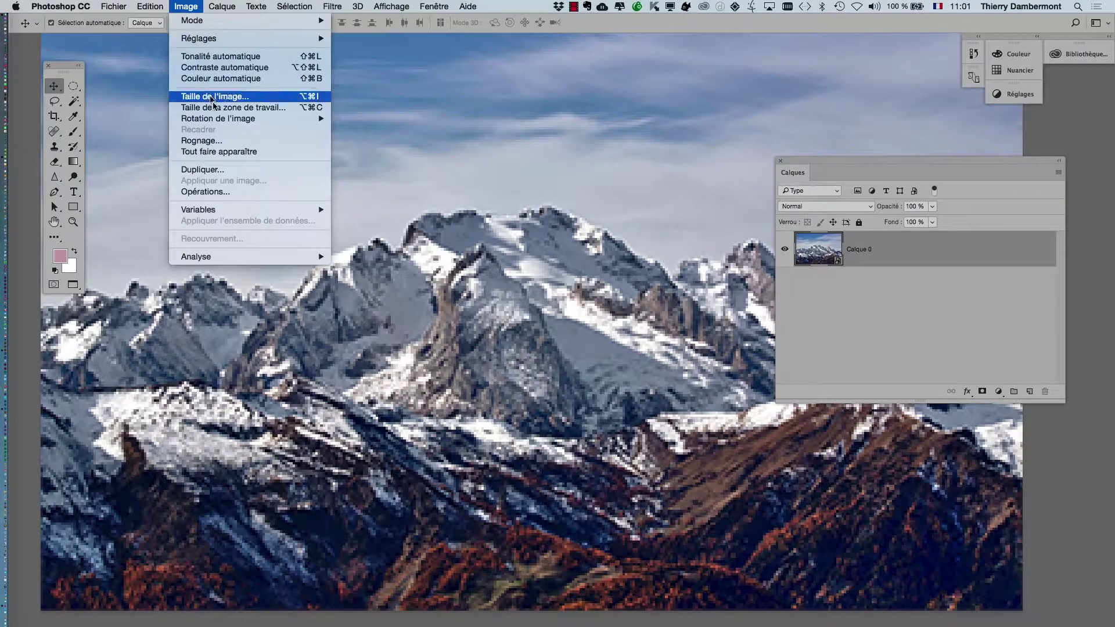
click(215, 98)
key(alt)
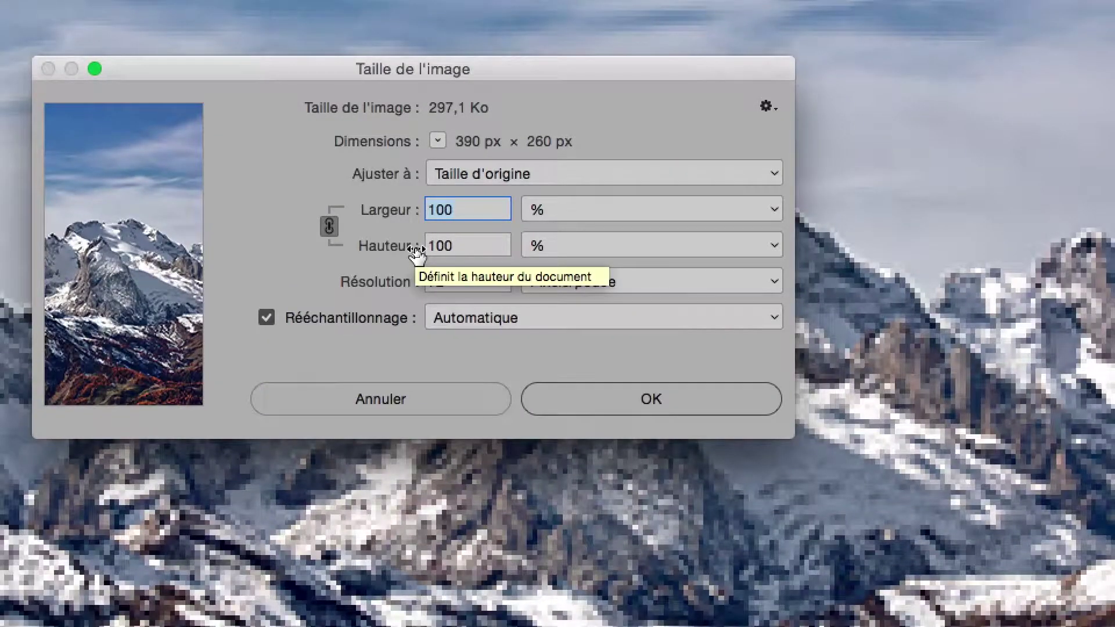
text(400)
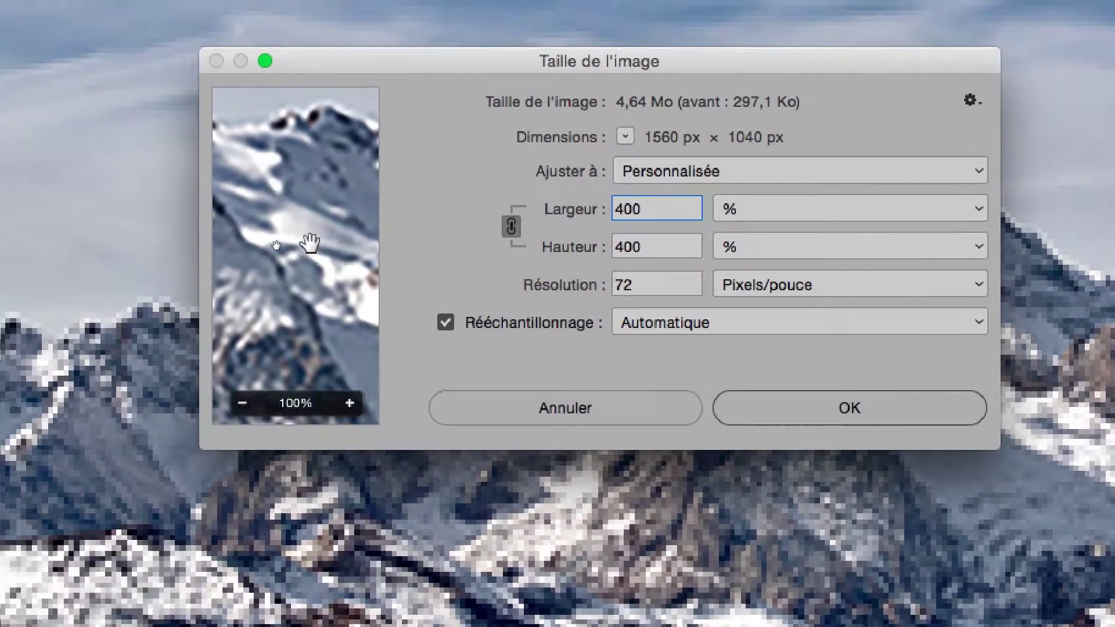
drag(192, 237, 210, 245)
drag(316, 247, 262, 293)
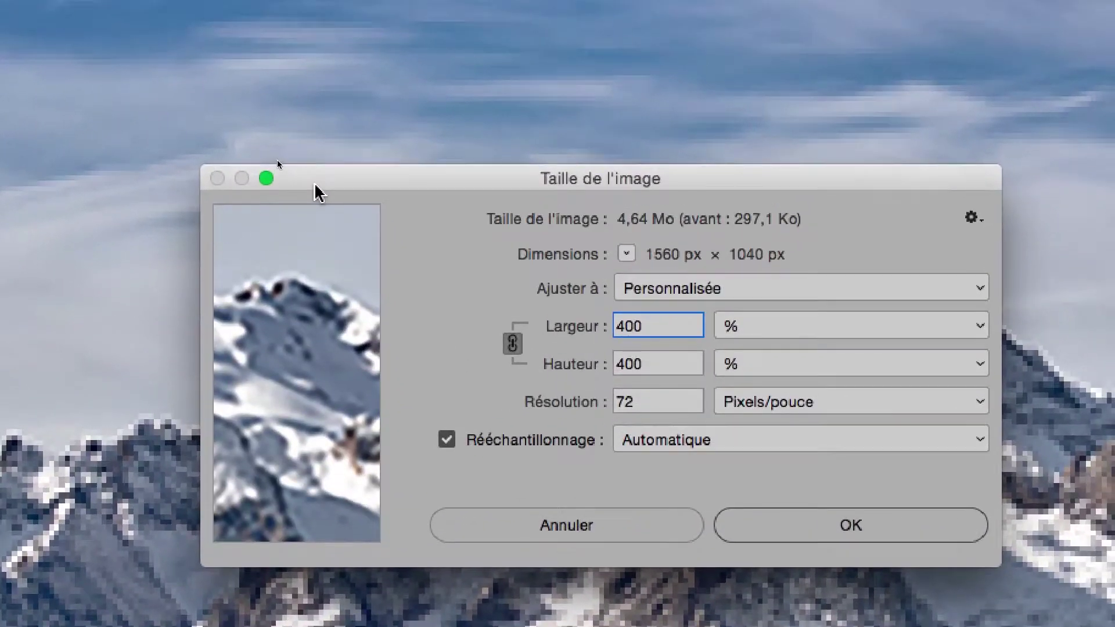
drag(318, 192, 371, 285)
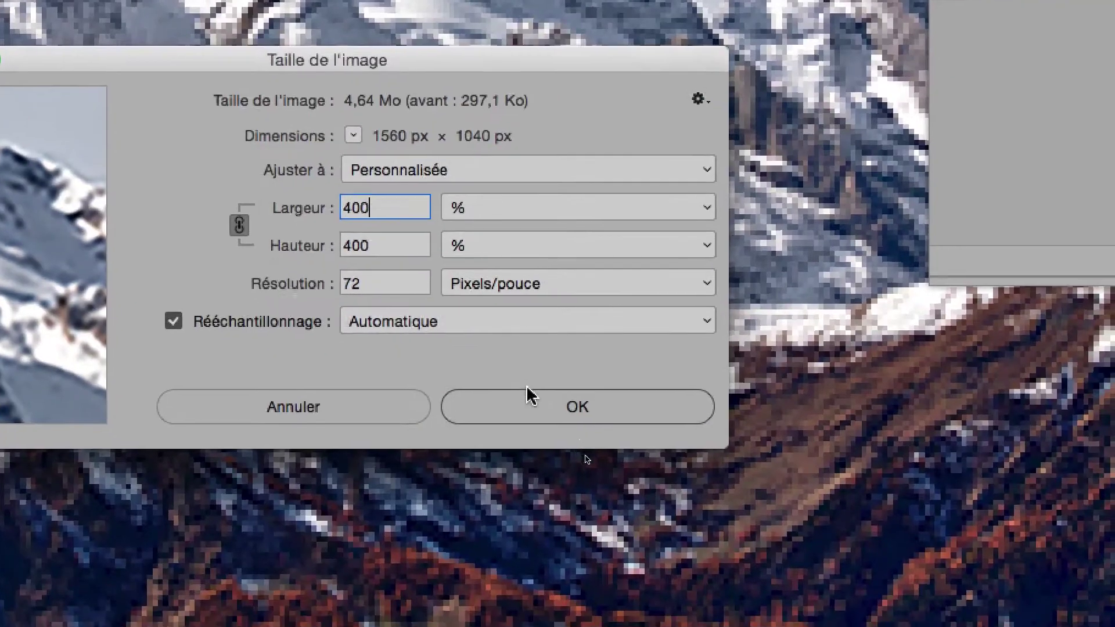
click(576, 437)
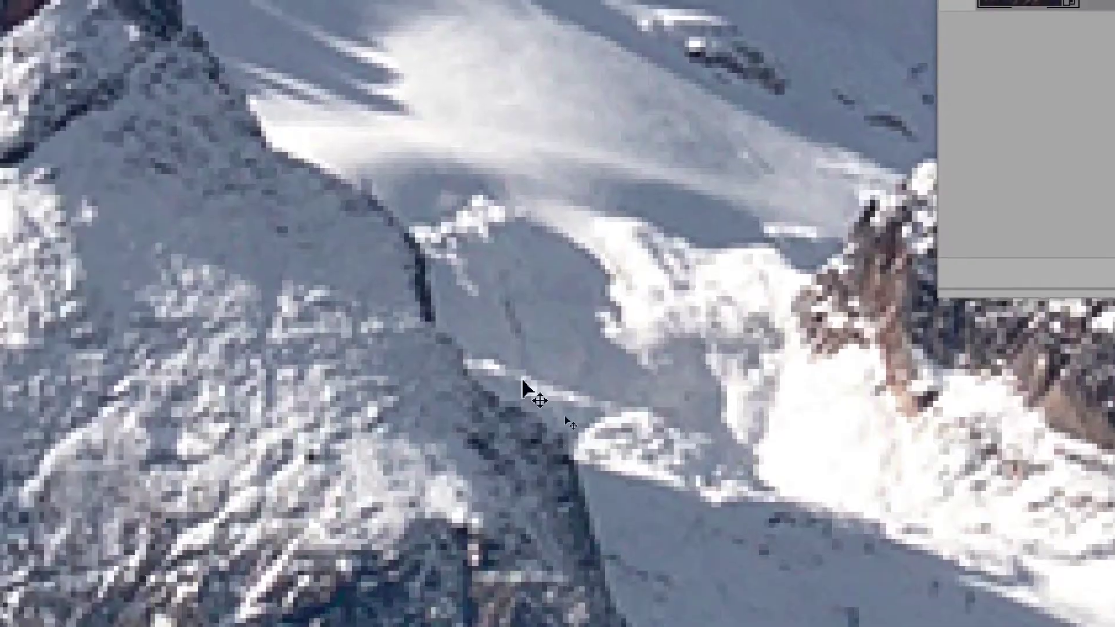
- Inspect the sharpness of the enlarged mountain photo and save the document
scroll(486, 315, down, 5)
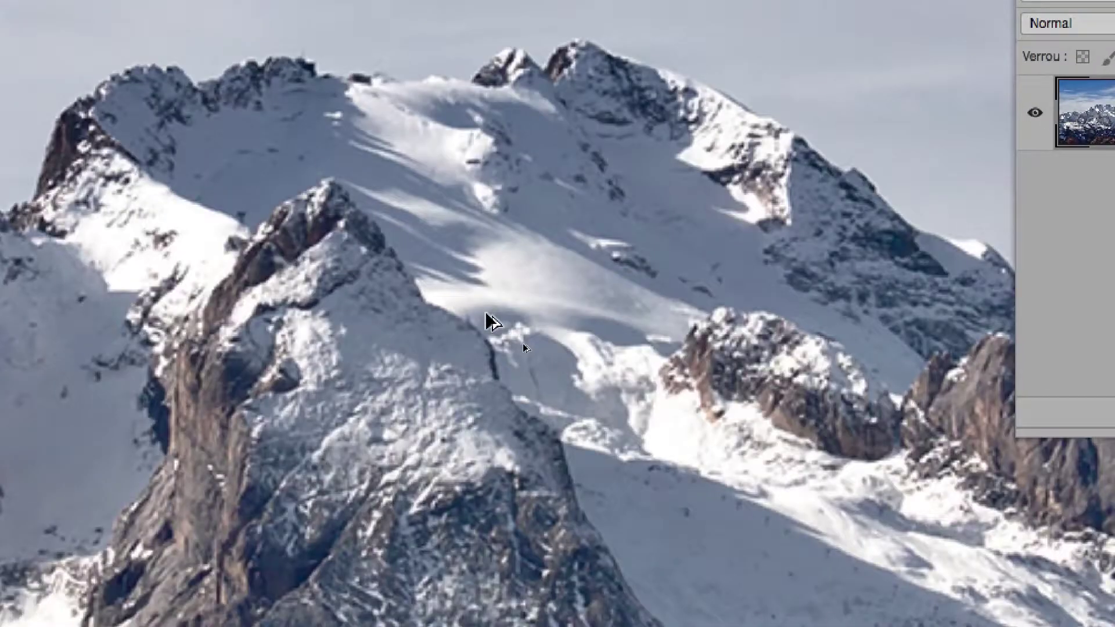
scroll(488, 319, down, 3)
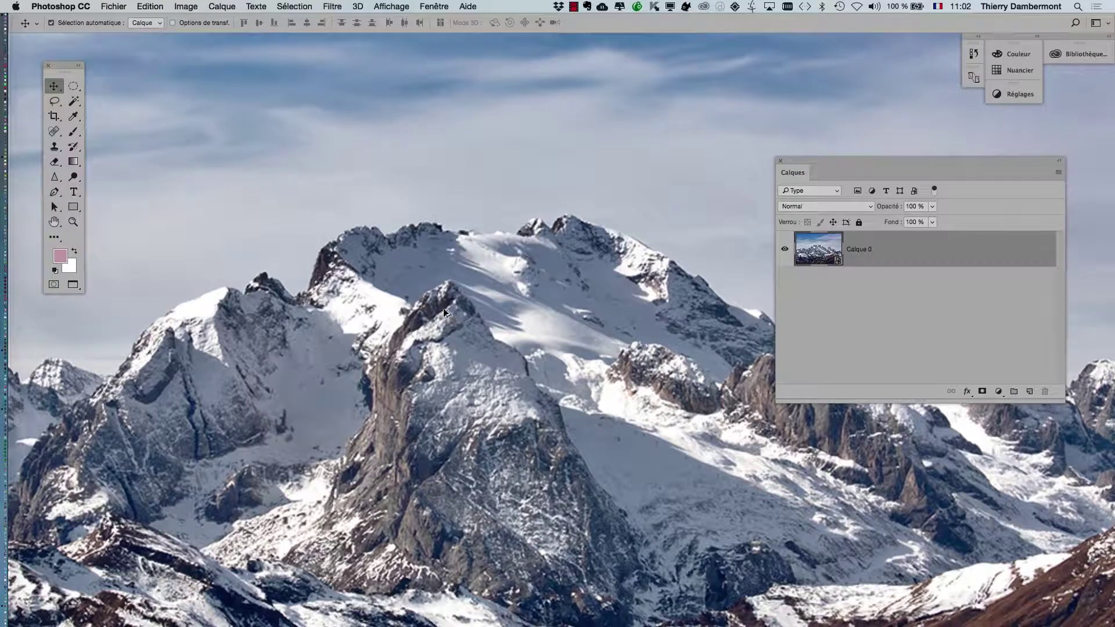
scroll(444, 312, up, 2)
click(114, 6)
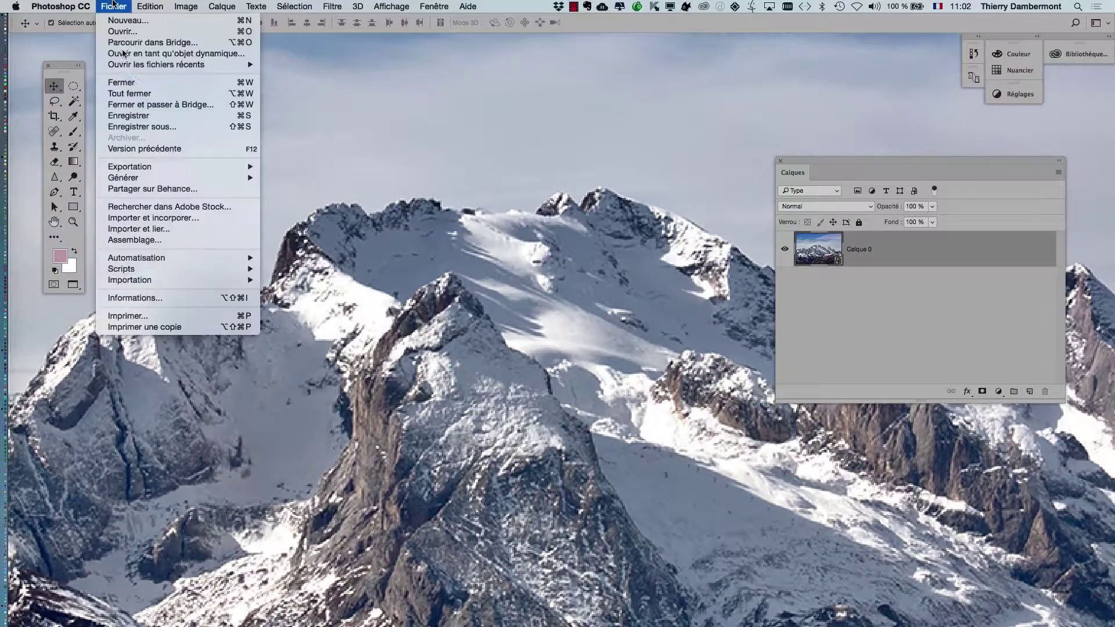
- Switch to Illustrator, accept updating the modified linked image, and inspect the recalculated trace up close
key(super+Tab)
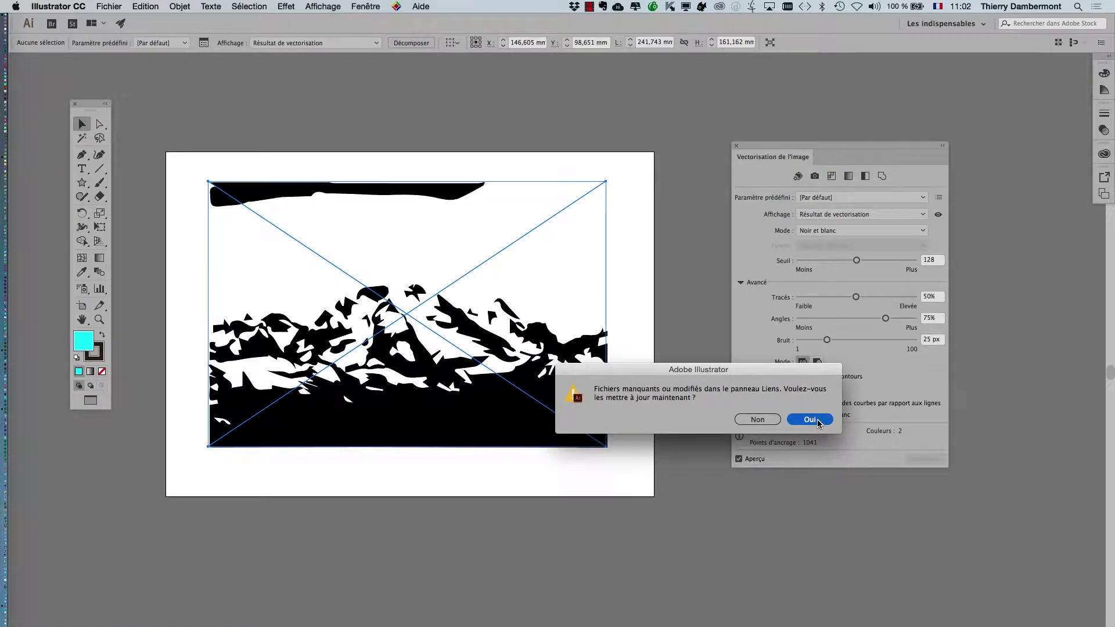
click(810, 419)
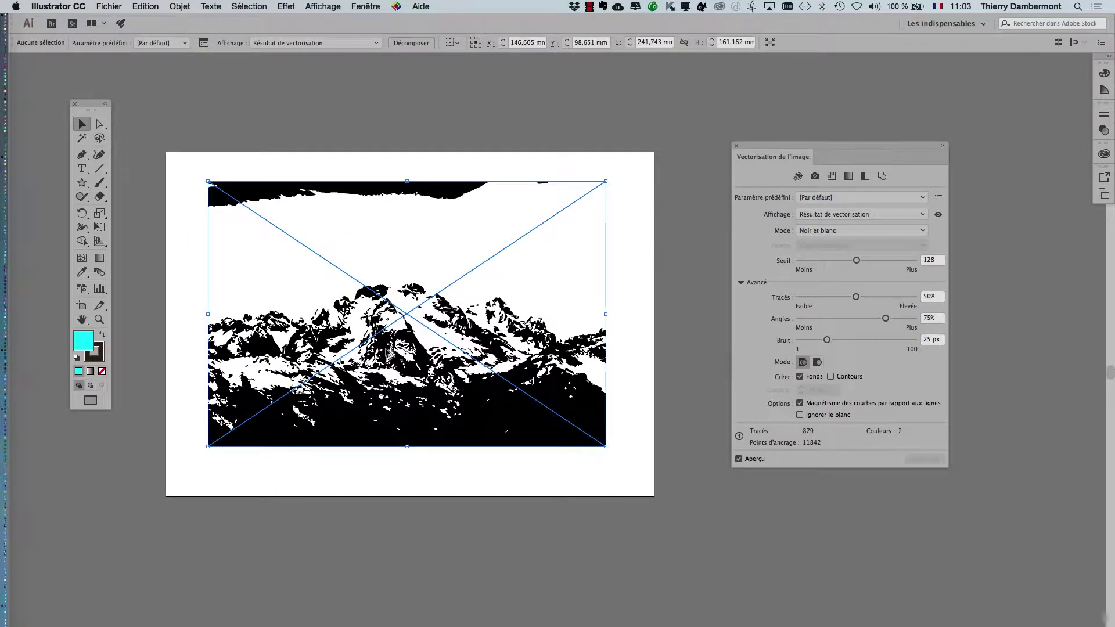
scroll(386, 351, up, 3)
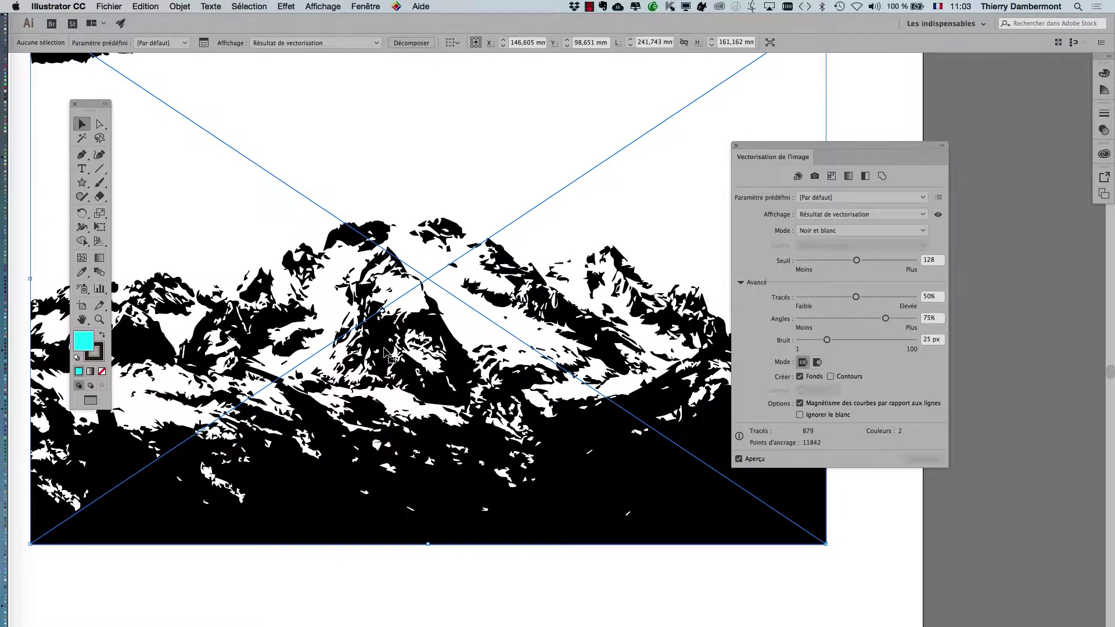
- Switch to Photoshop and resize the mountain photo to 60 % of its width and height with automatic resampling
key(super+Tab)
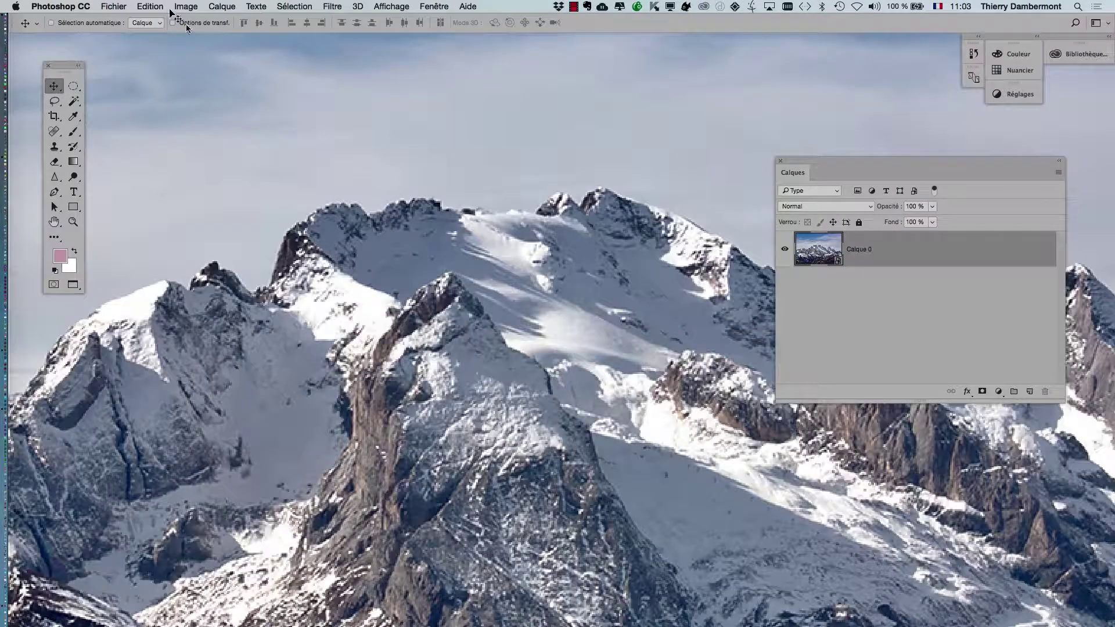
click(183, 5)
click(192, 95)
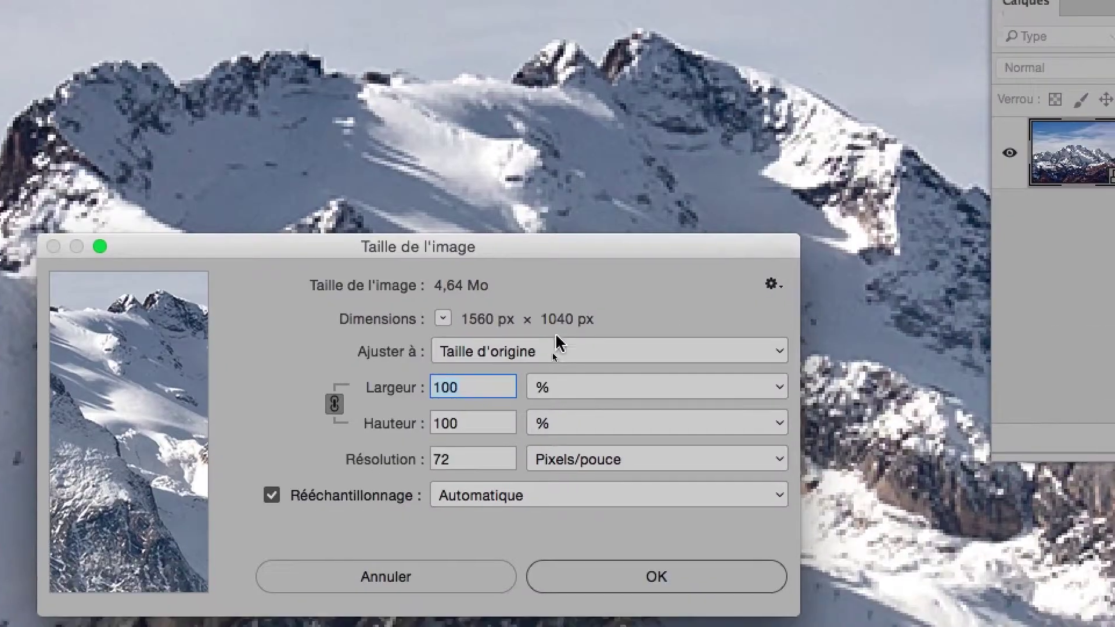
text(60)
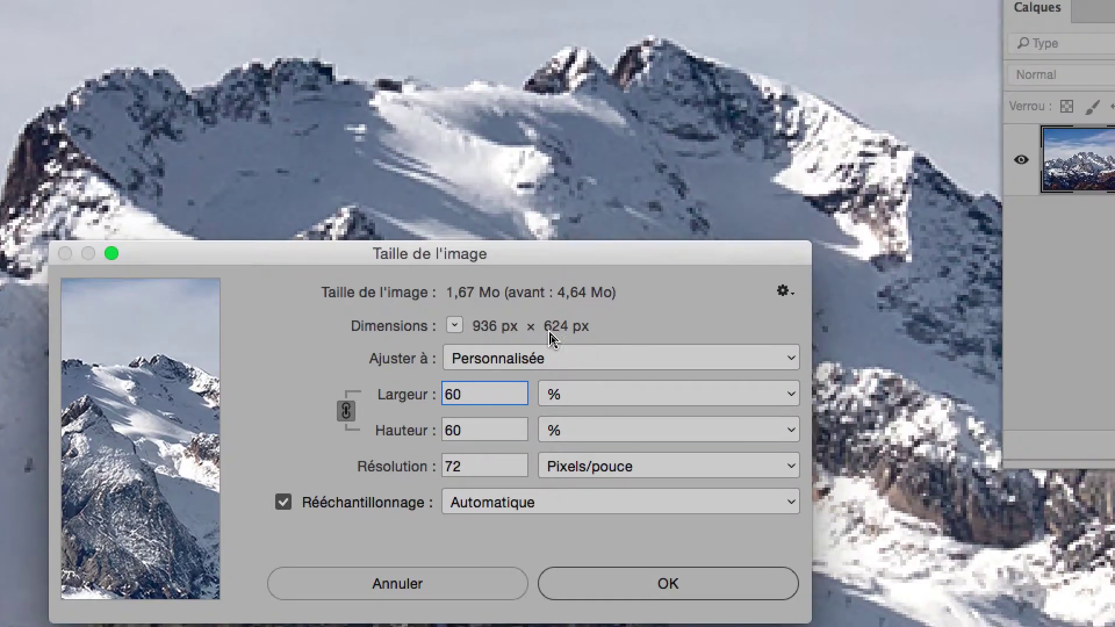
key(alt)
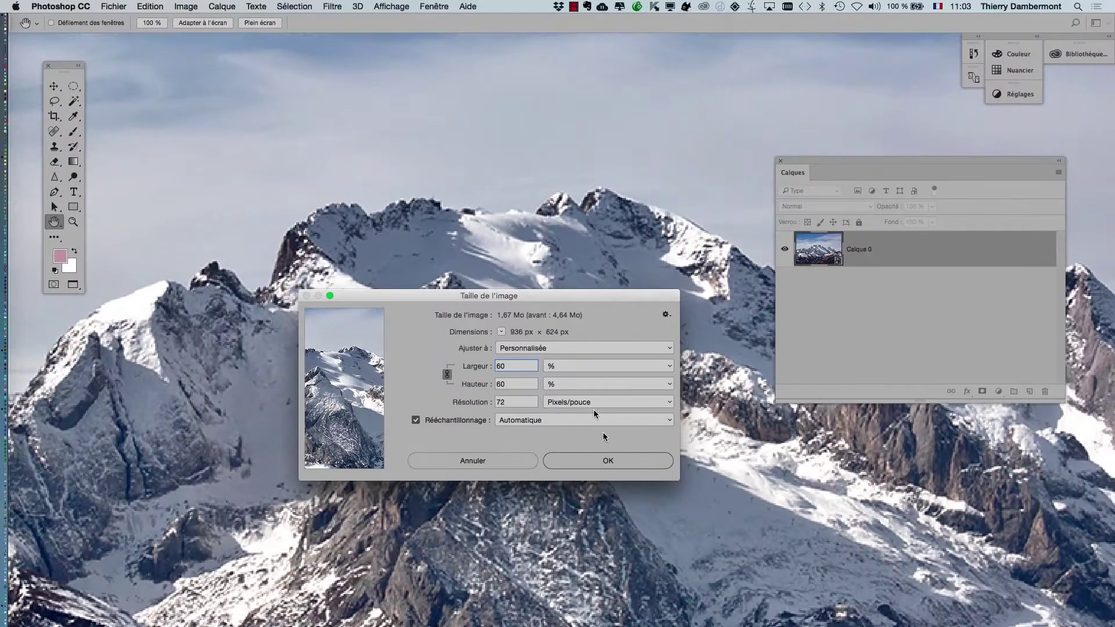
click(630, 503)
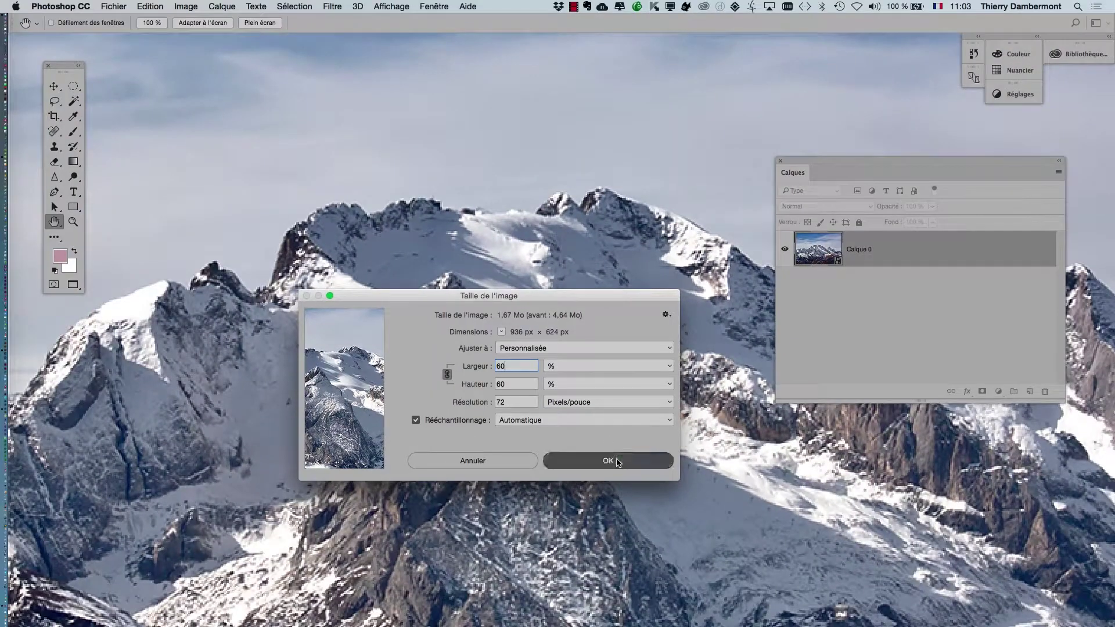
- Switch to Illustrator, accept updating the modified linked image, and move the Image Trace and tool panels clear of the artwork
key(super+Tab)
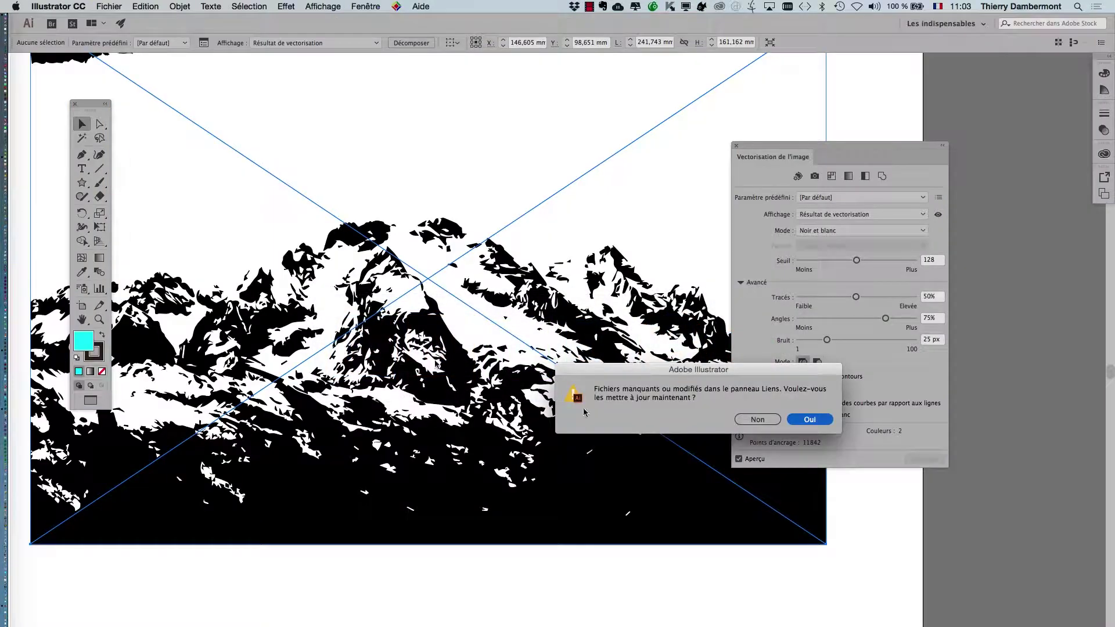
click(810, 420)
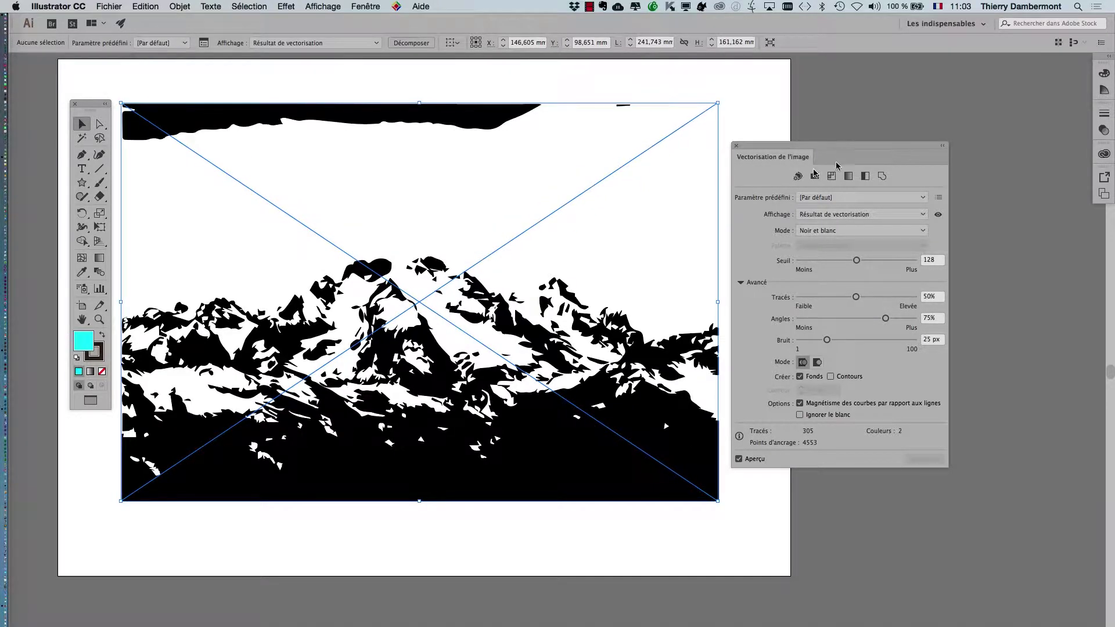
drag(799, 147, 900, 146)
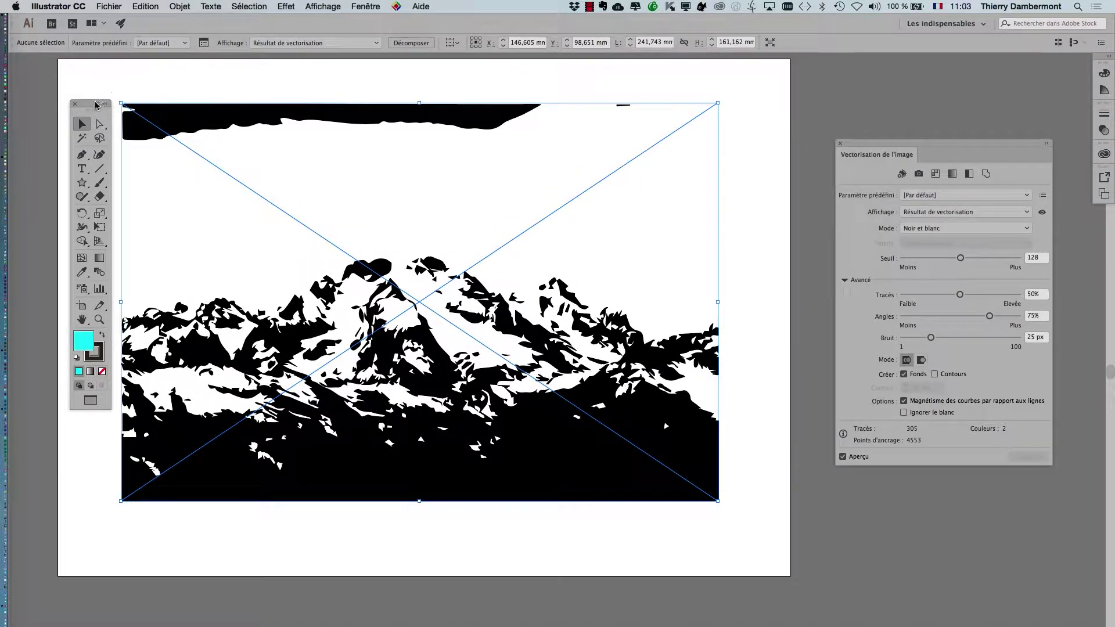
drag(93, 104, 66, 111)
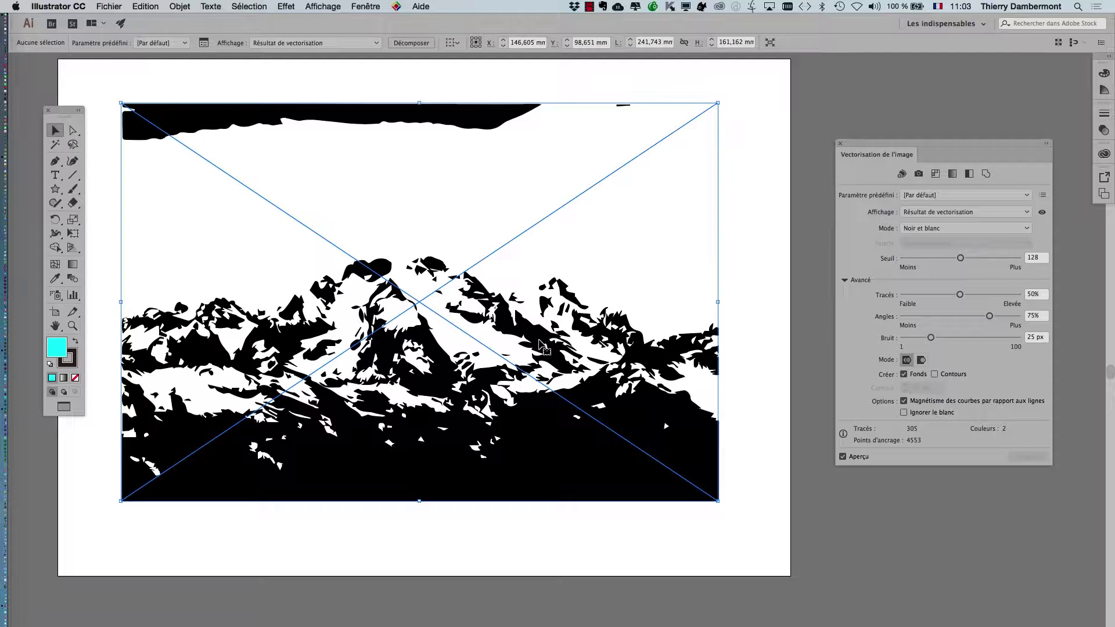
- Set the file handling preference for updating links to Automatiquement
click(58, 6)
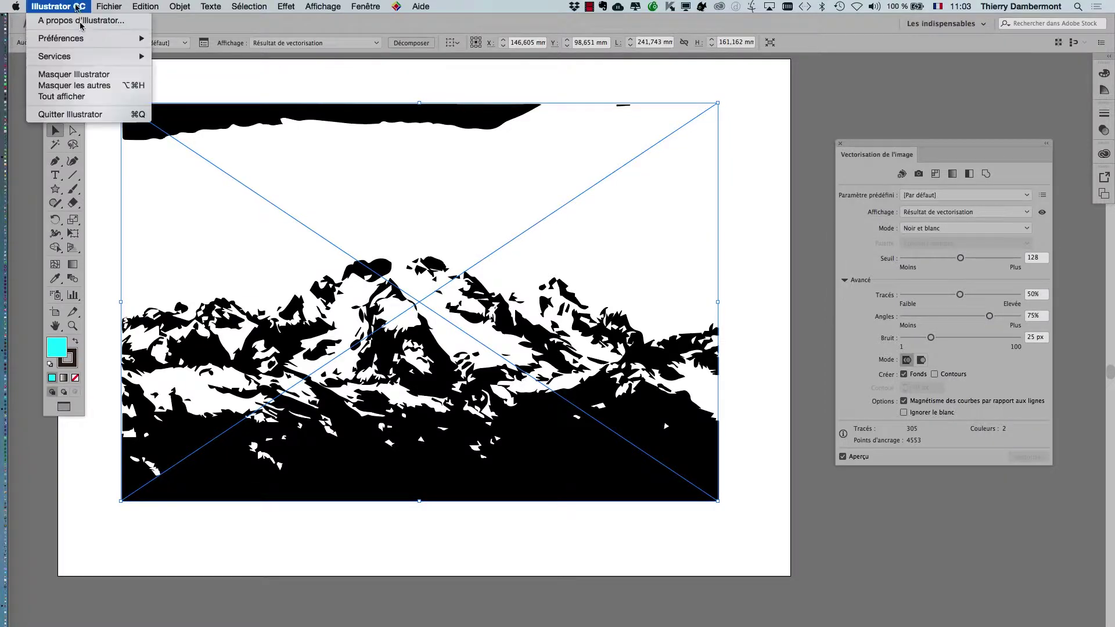
mouse_move(82, 40)
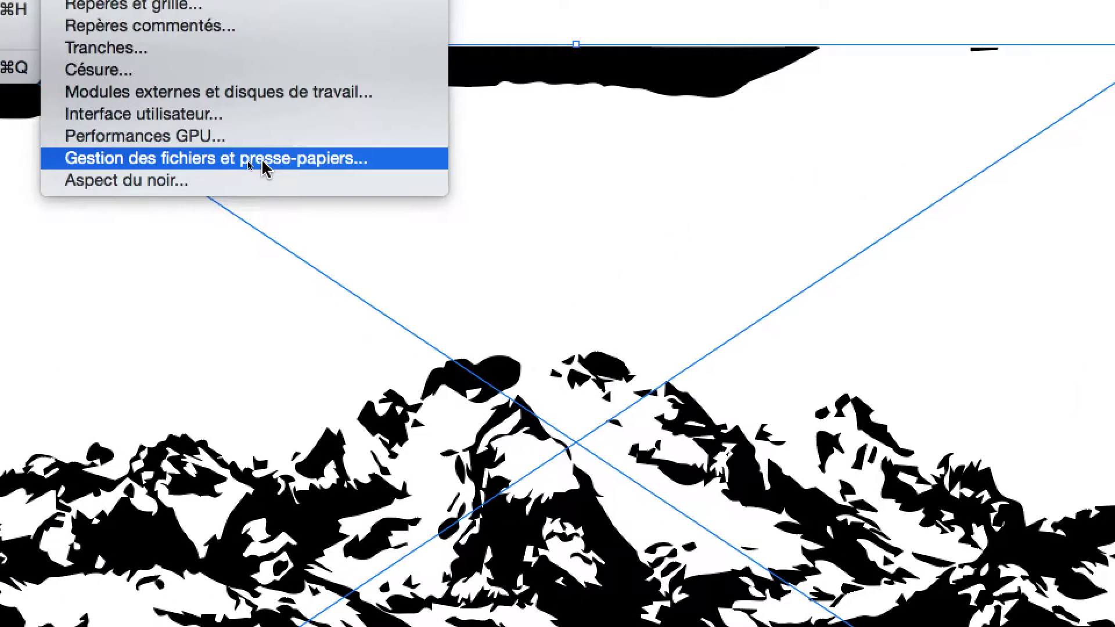
click(264, 161)
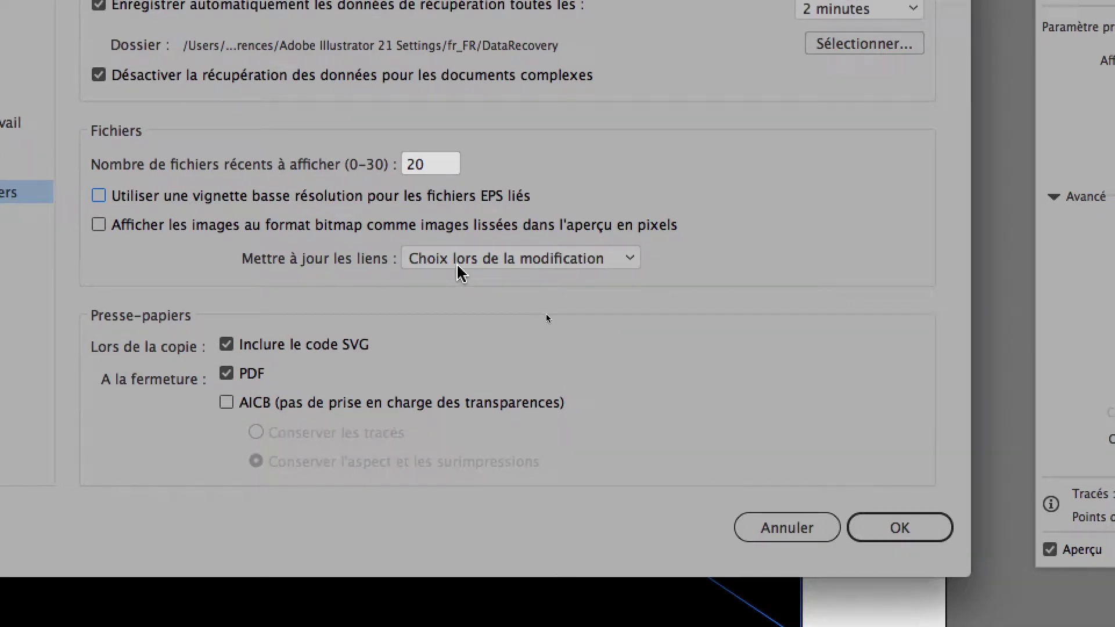
click(460, 267)
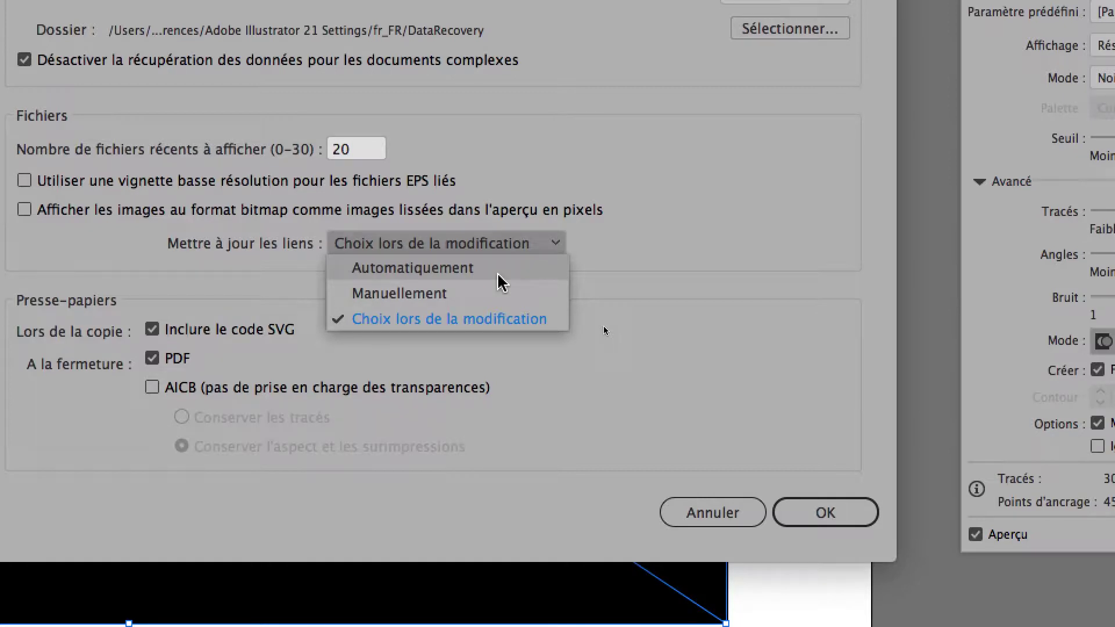
click(499, 276)
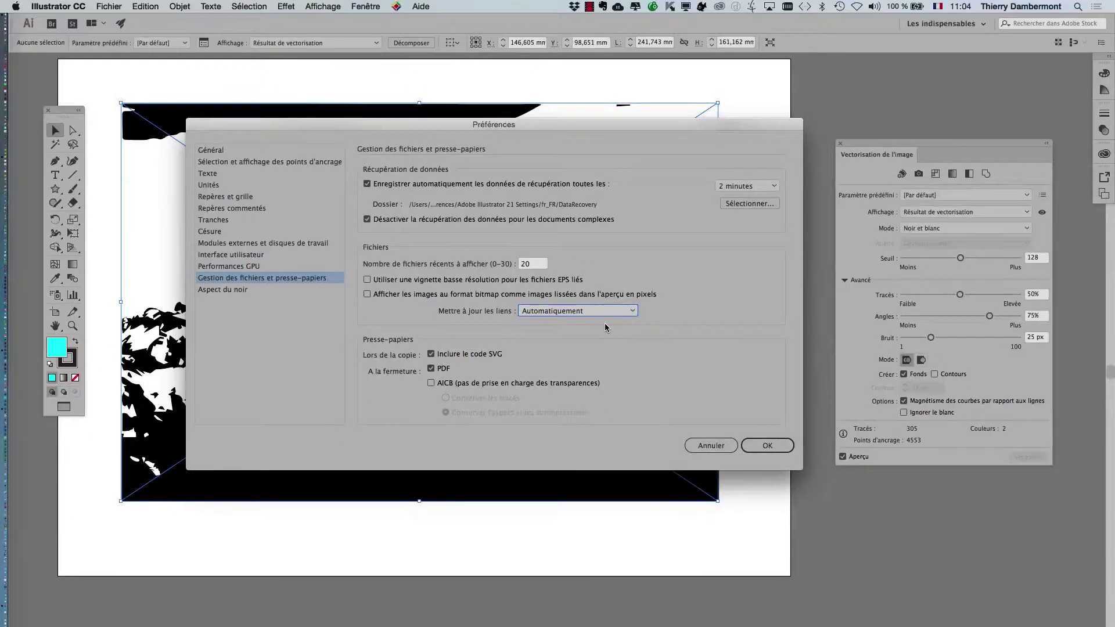
click(824, 515)
- Switch to Photoshop, resize the mountain photo to 130 %, and save the document
key(super+Tab)
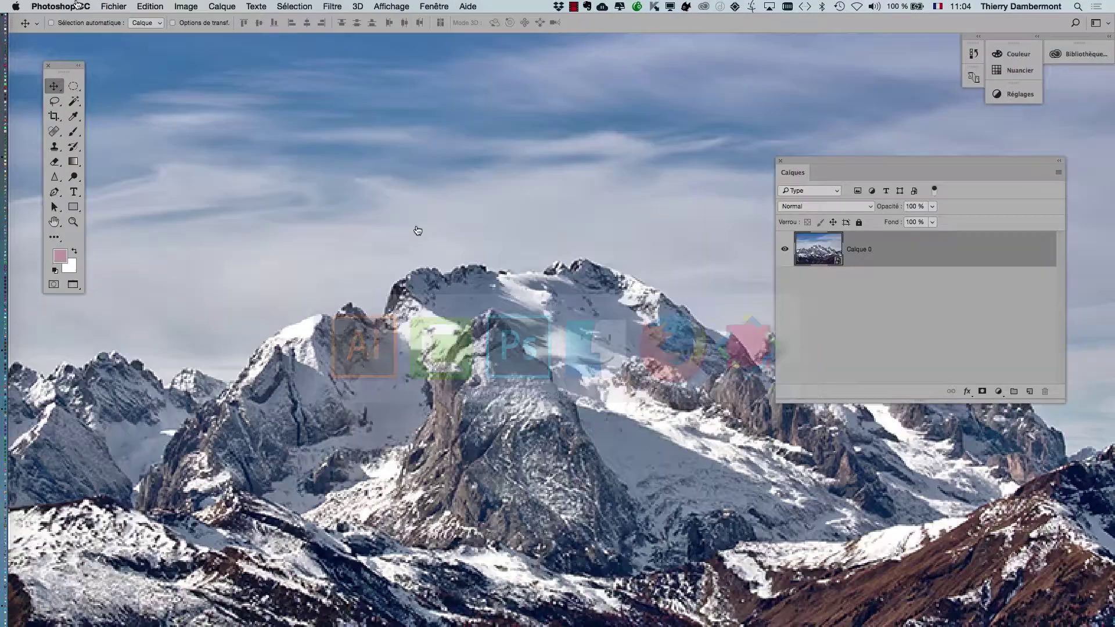
click(186, 6)
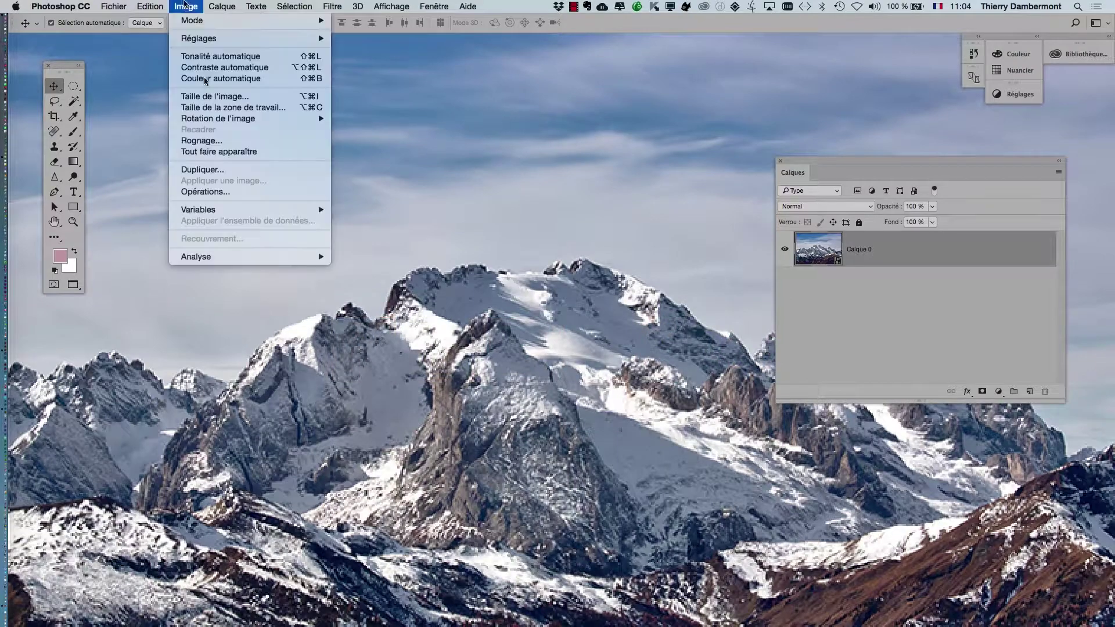
click(214, 102)
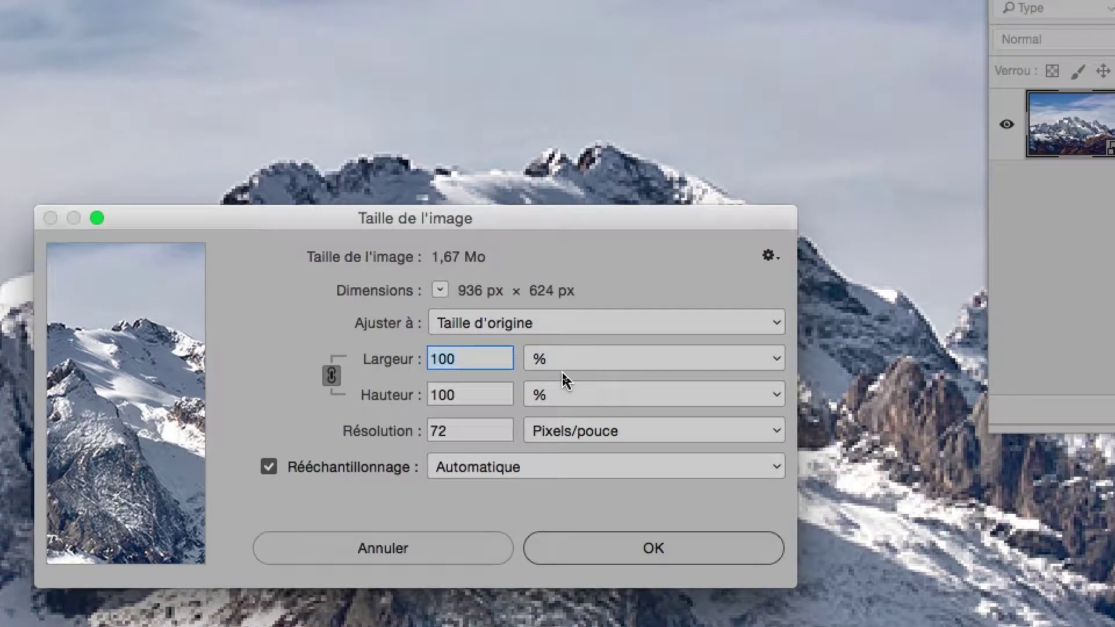
text(1)
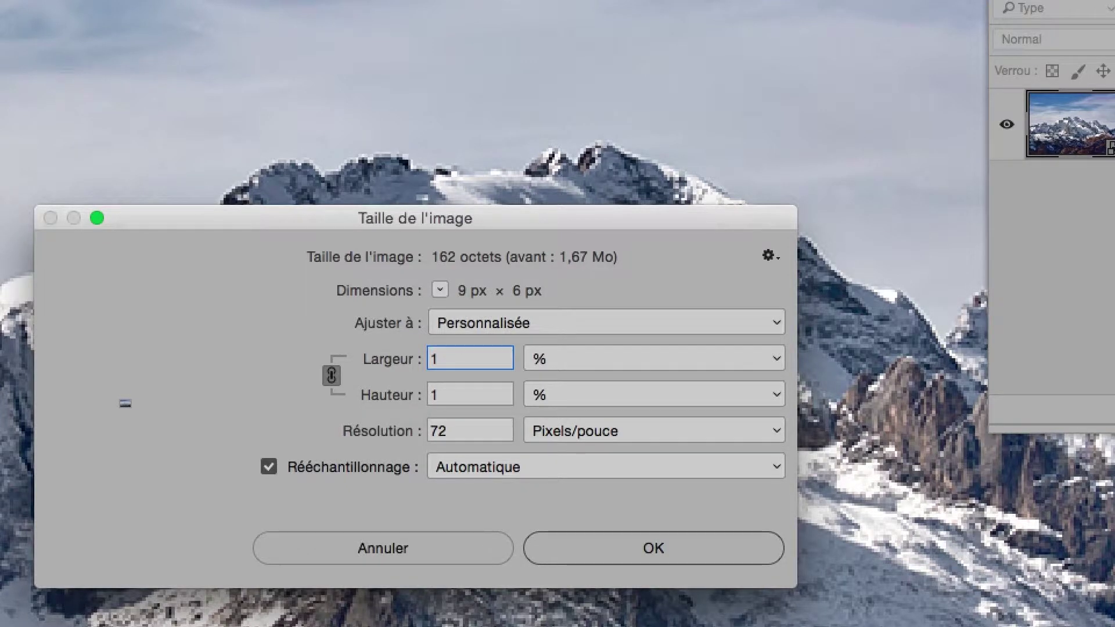
text(30)
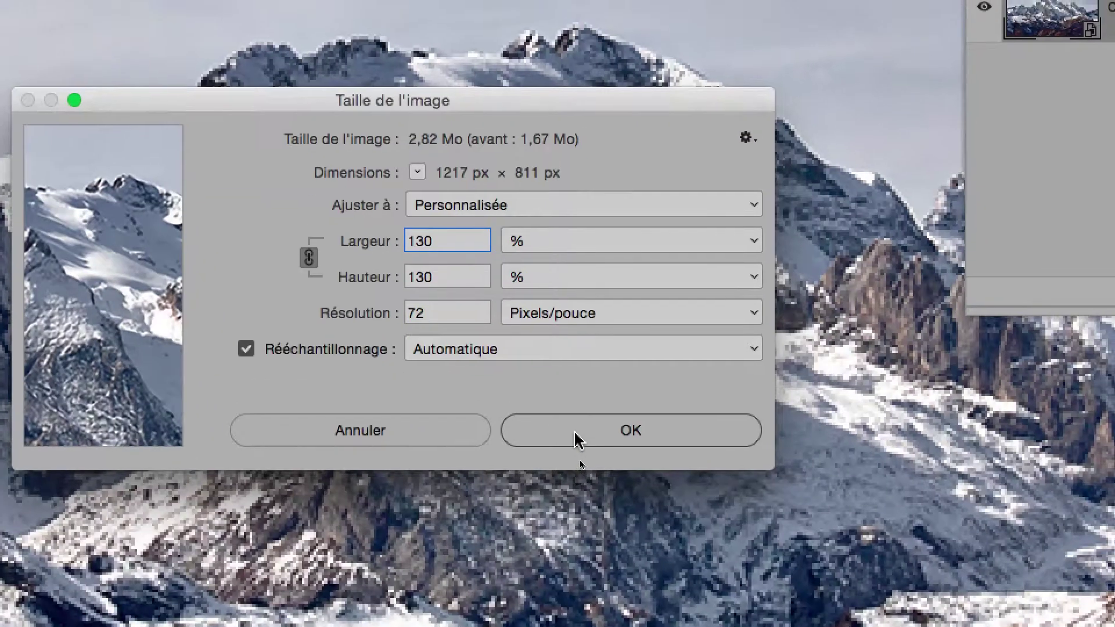
click(578, 440)
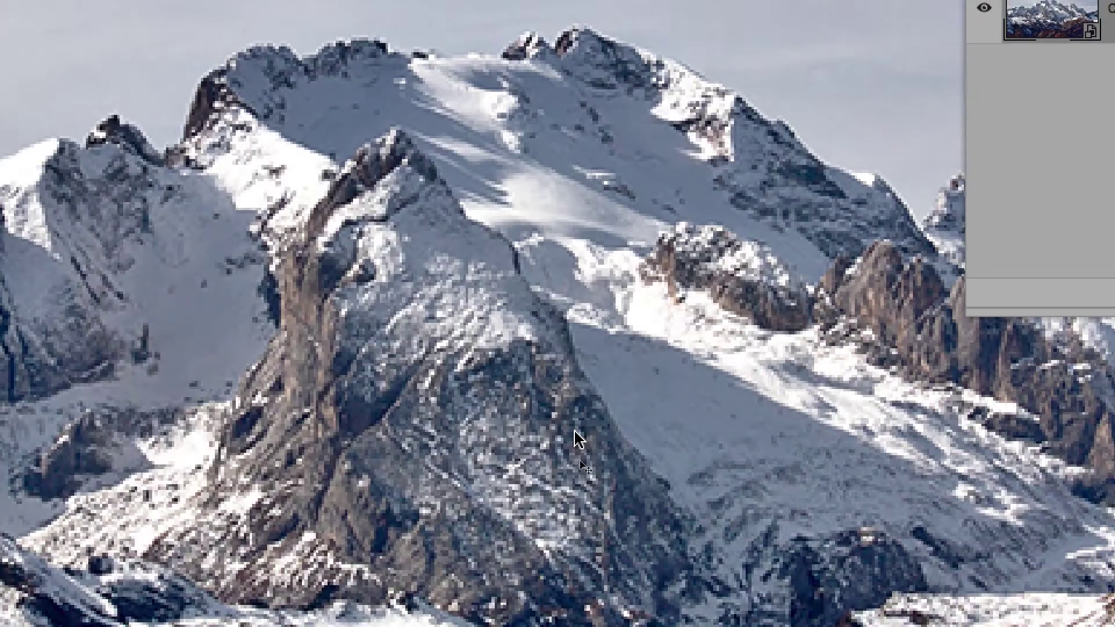
key(super+s)
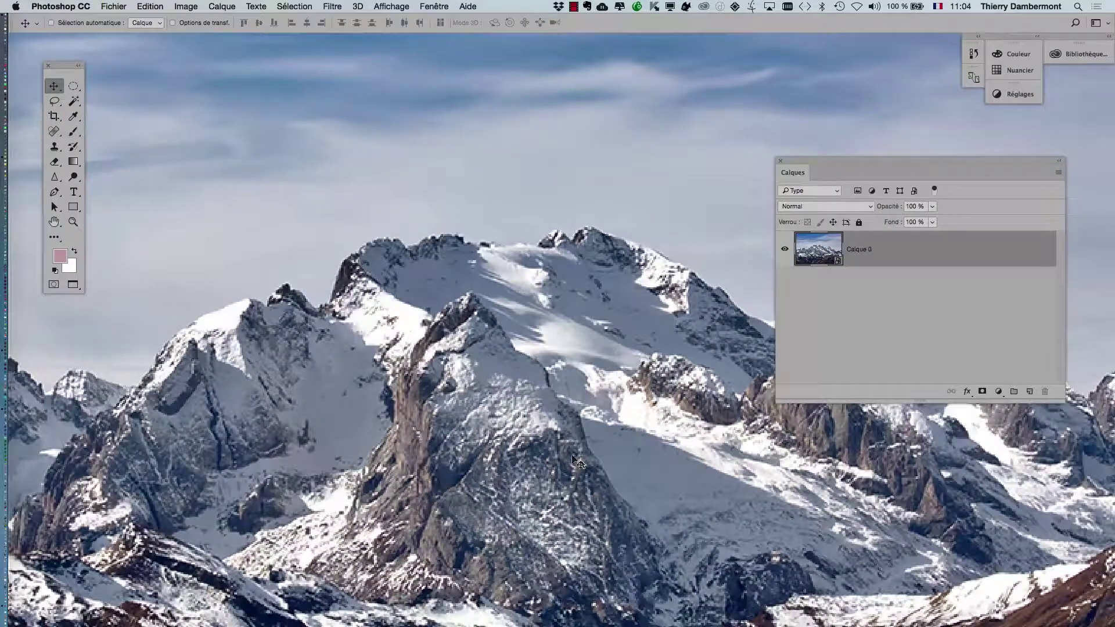
- Switch to Illustrator and examine the recalculated mountain trace as a whole on the artboard
key(super+Tab)
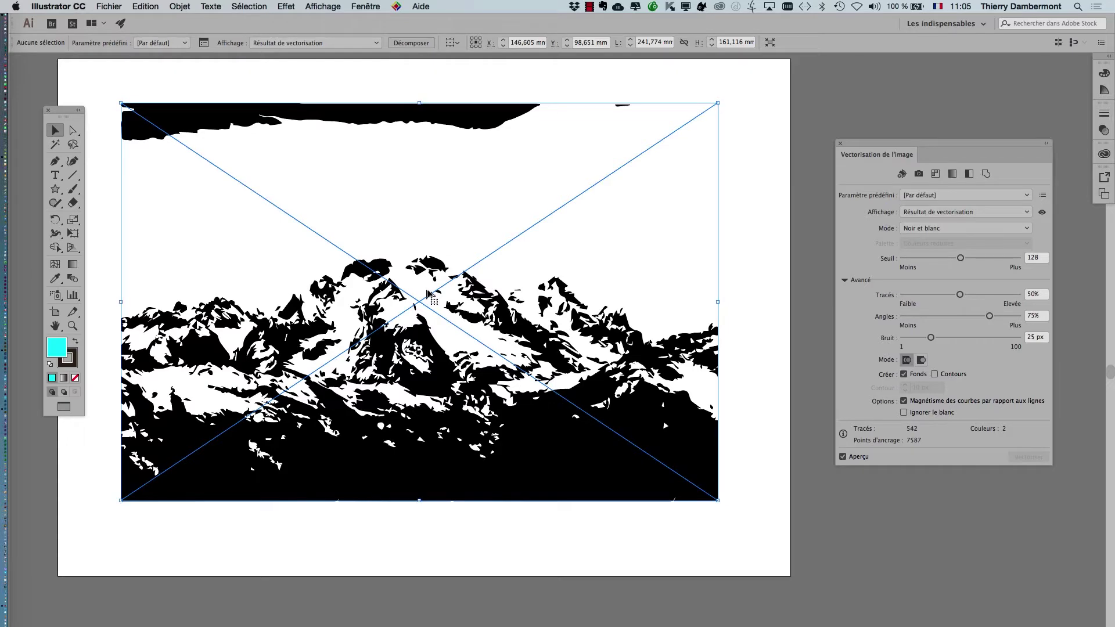
key(super+minus)
key(super+minus)
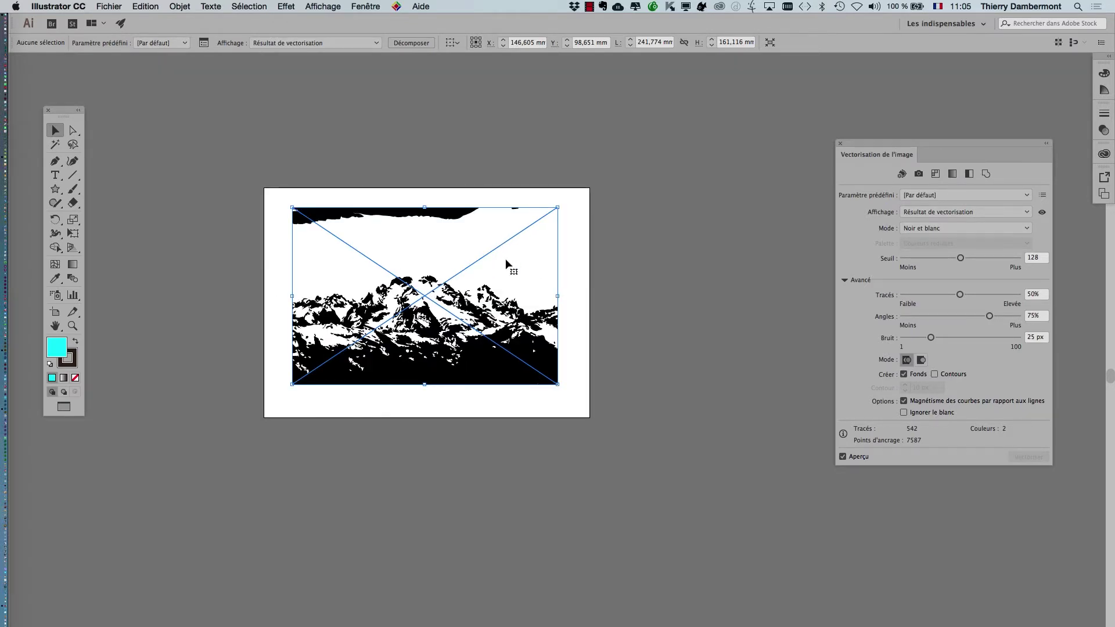